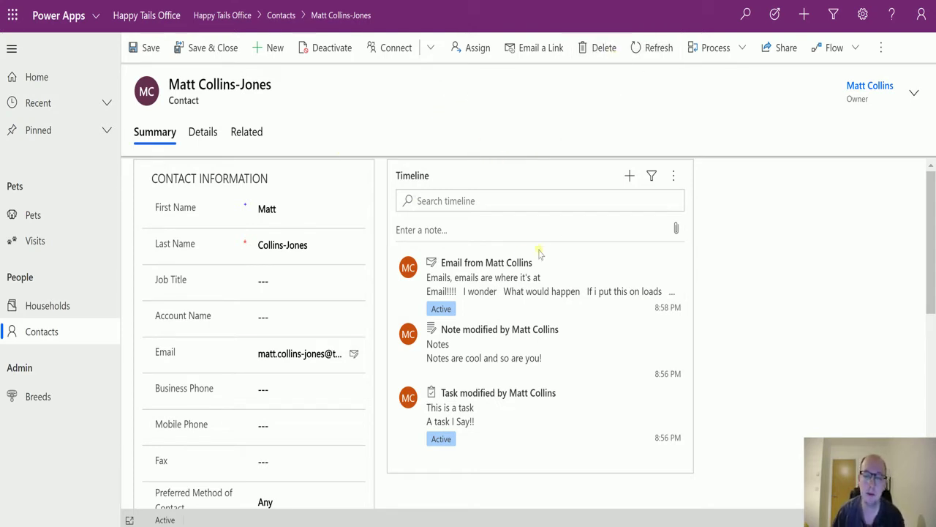
left_click(537, 202)
type("email")
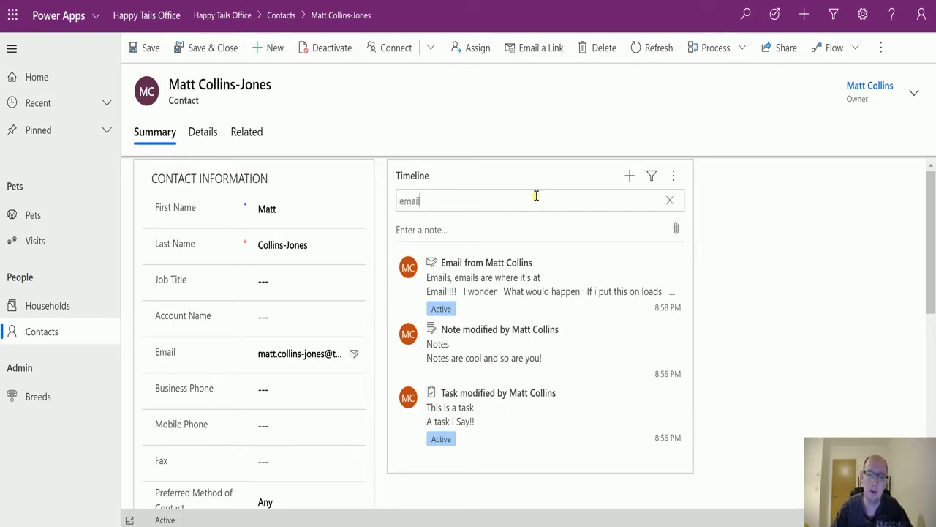
type("s")
key("Return")
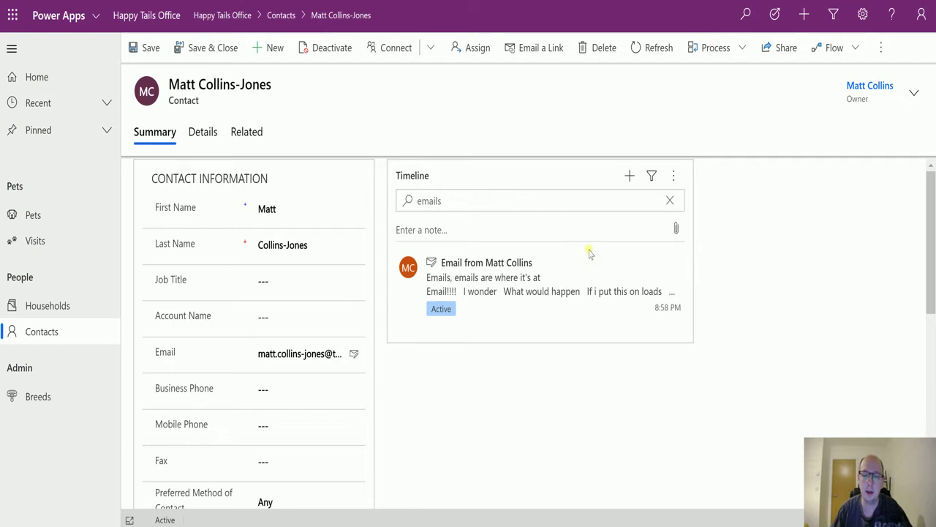
left_click_drag(471, 198, 389, 195)
key("BackSpace")
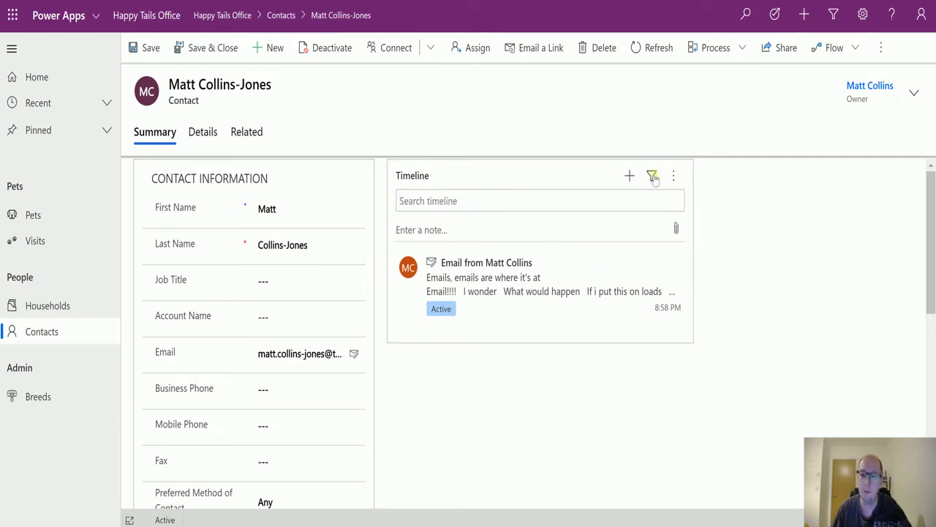
left_click(653, 177)
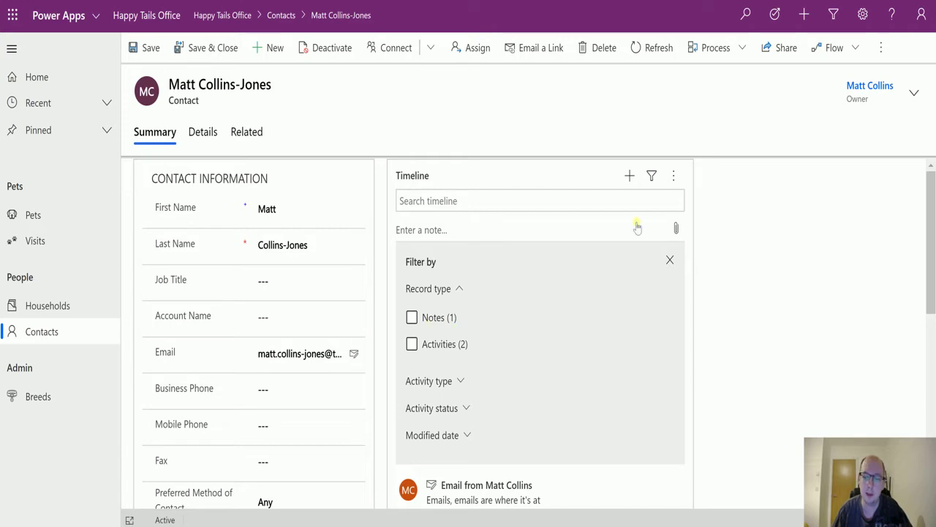
left_click(653, 175)
left_click(674, 175)
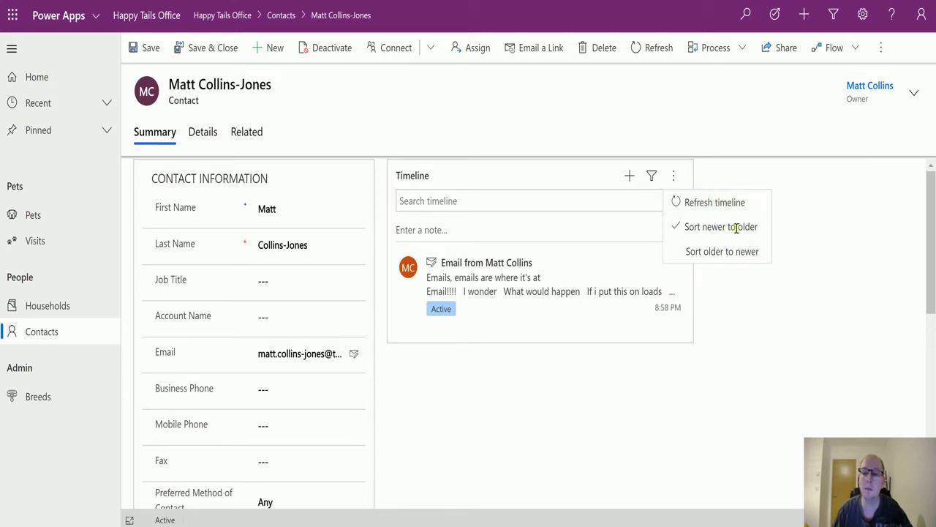
left_click(583, 203)
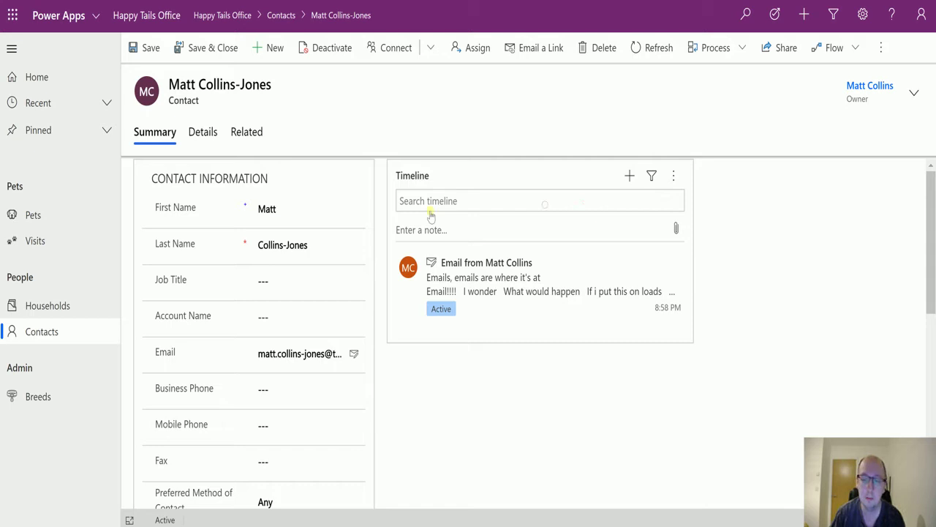
left_click(673, 175)
left_click(692, 201)
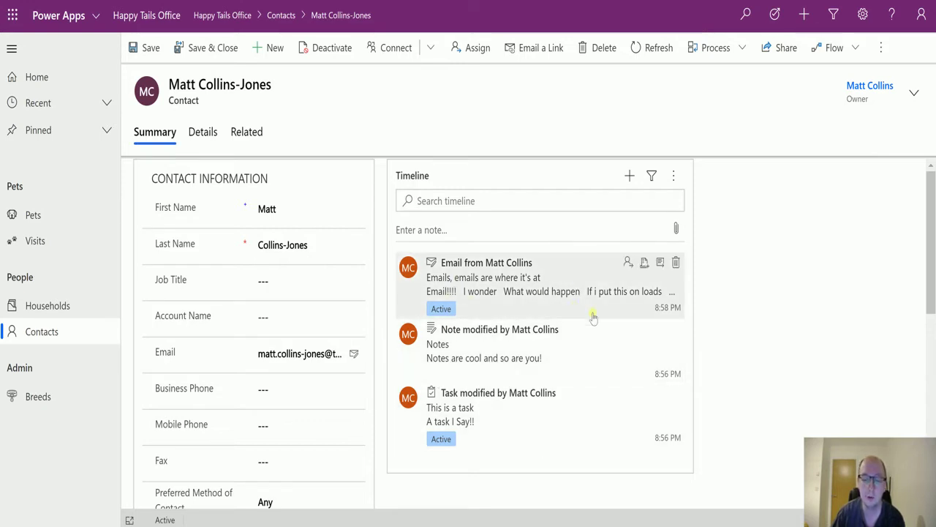
left_click(501, 292)
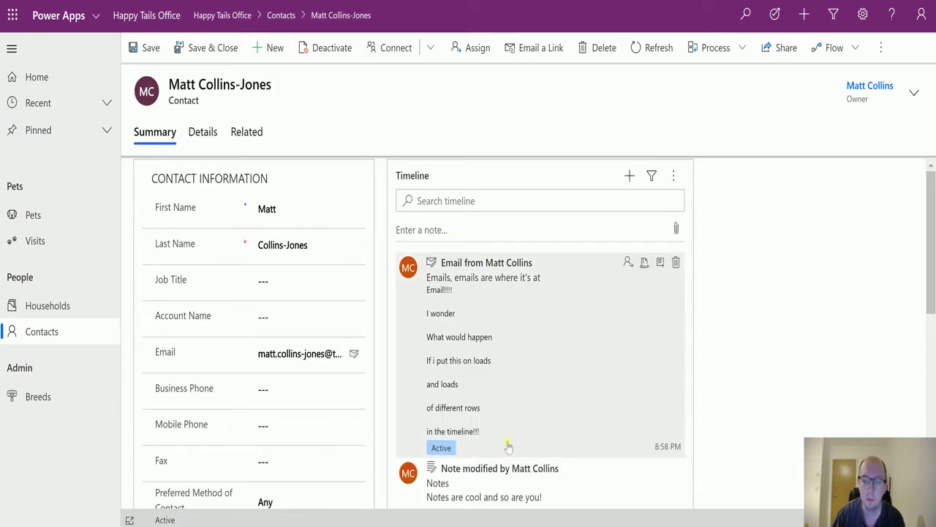
left_click(536, 265)
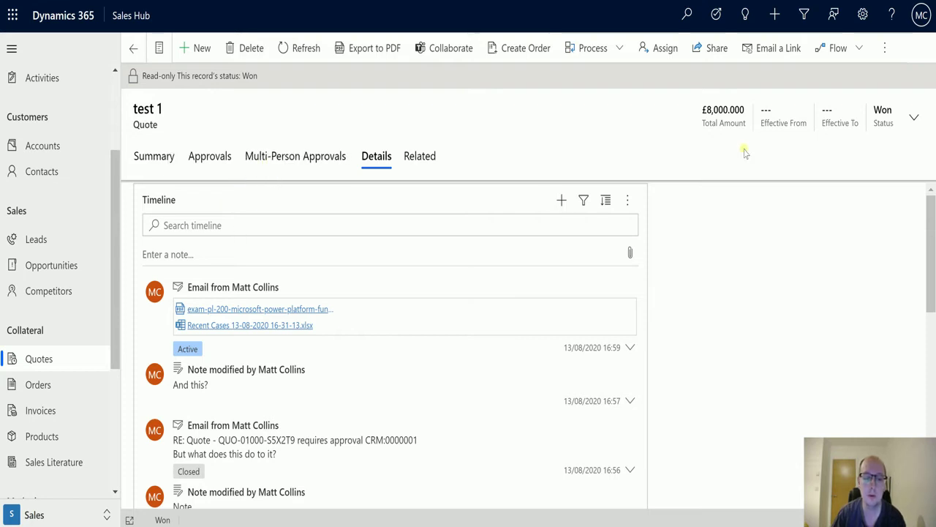
- Scroll the won quote test 1's timeline to review its emails and notes
scroll(409, 300, "down", 3)
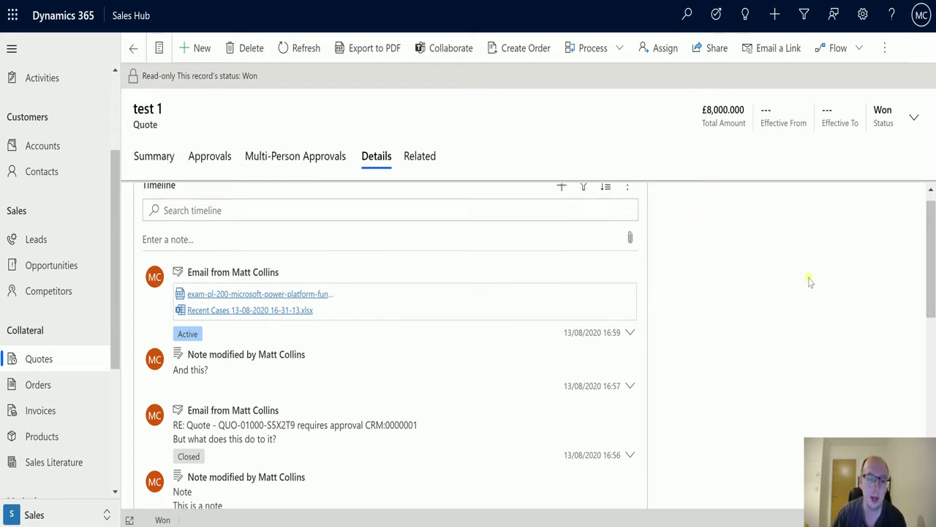
scroll(395, 329, "up", 3)
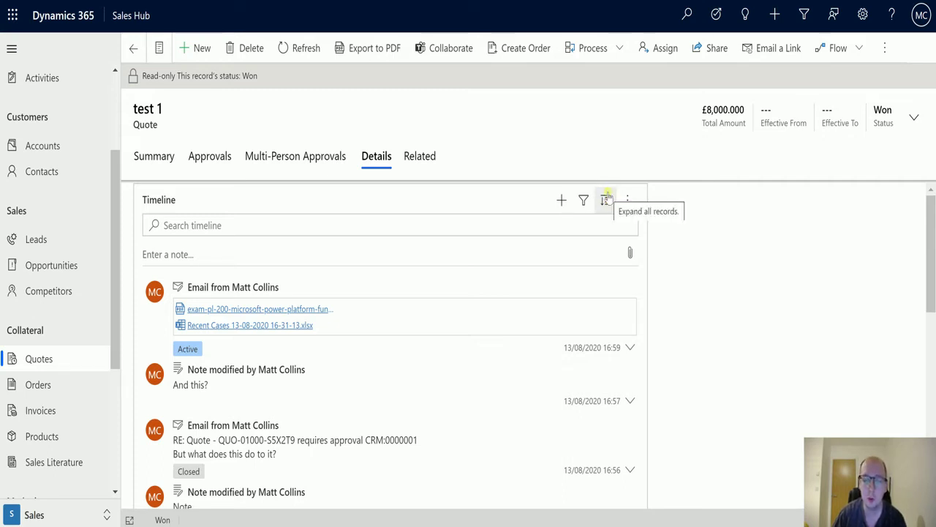
- Expand all records on the test 1 timeline and scroll through the full emails and notes
left_click(606, 200)
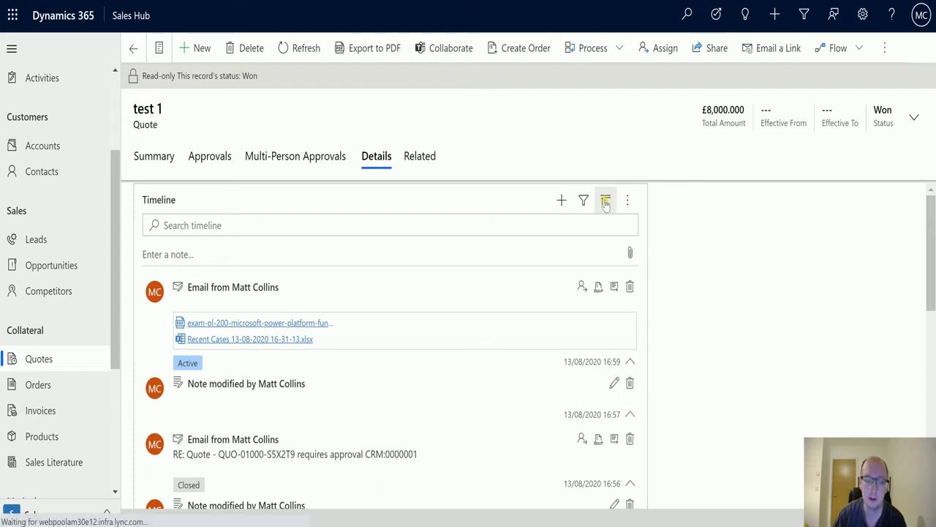
scroll(378, 242, "down", 3)
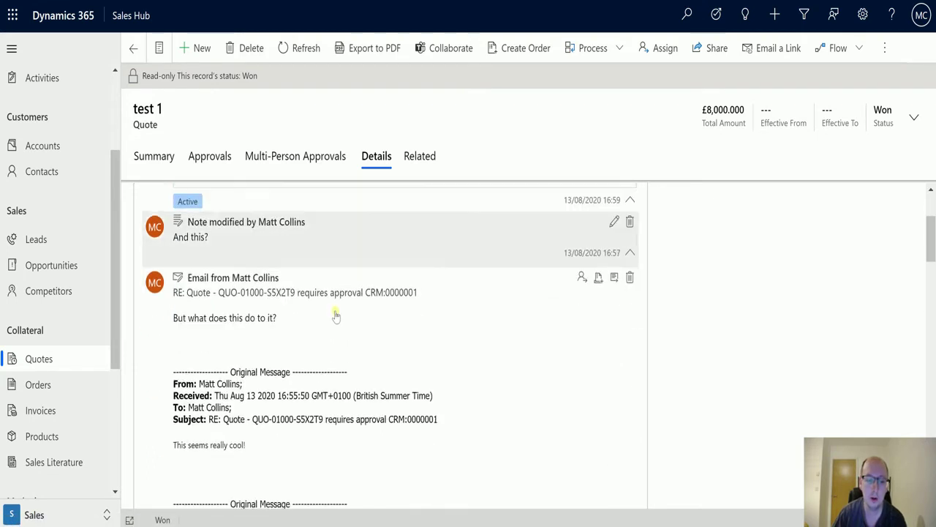
scroll(325, 292, "down", 1)
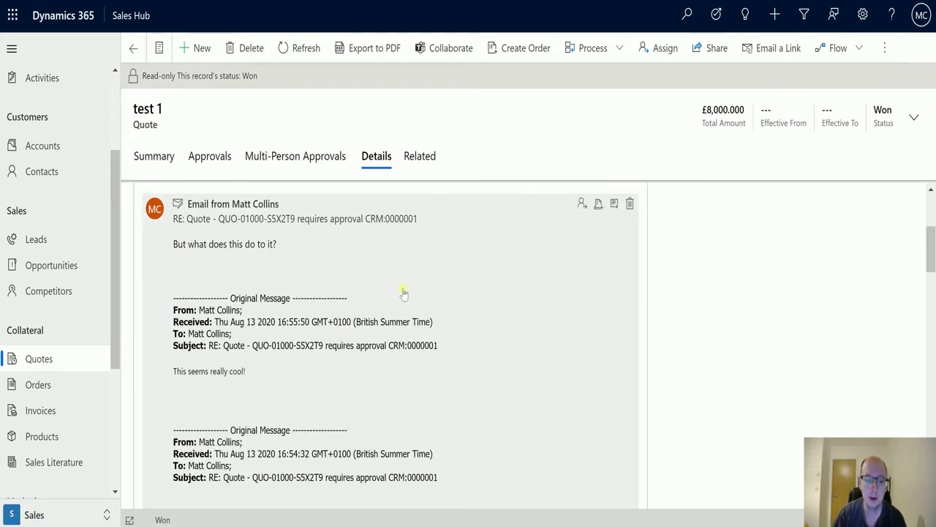
scroll(439, 234, "down", 3)
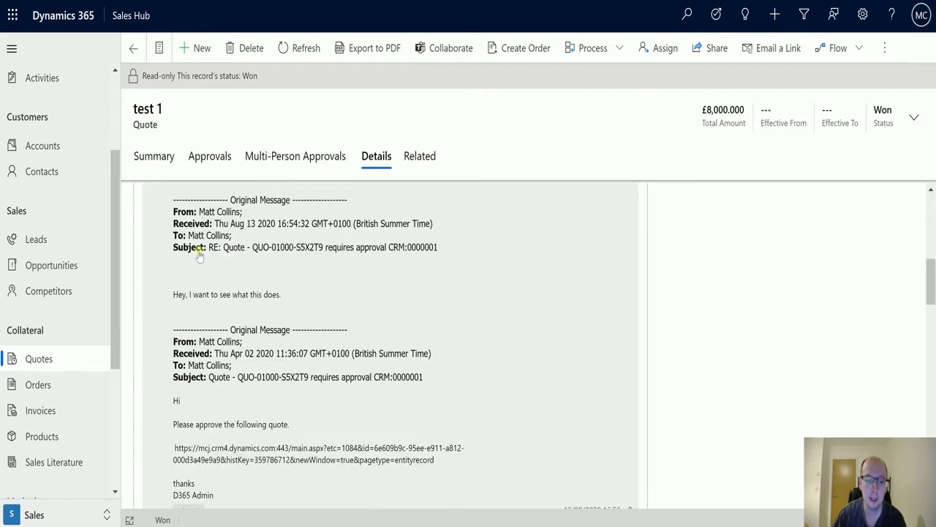
scroll(313, 282, "down", 2)
scroll(318, 314, "up", 2)
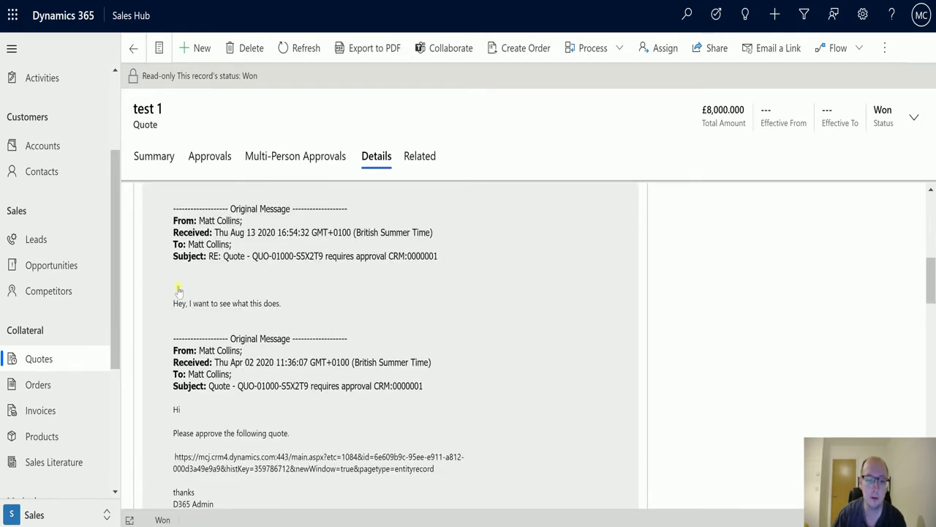
scroll(241, 329, "up", 3)
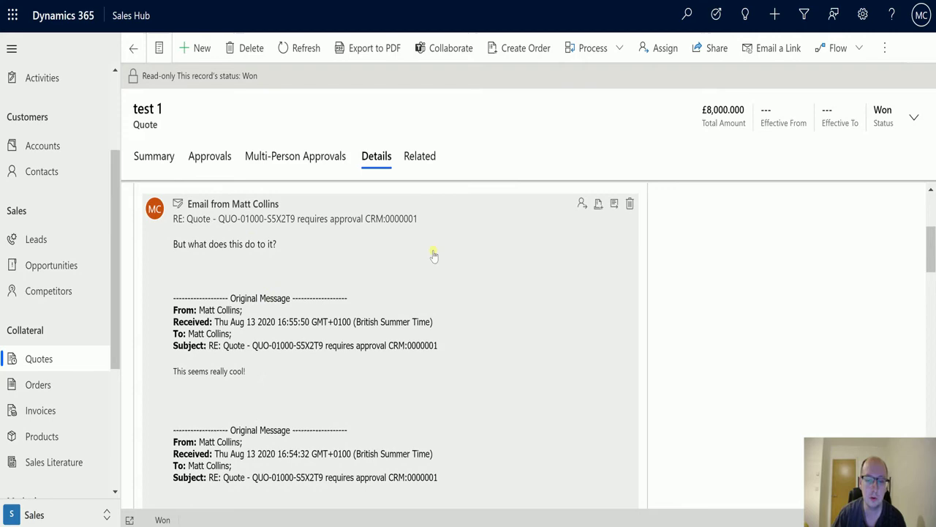
scroll(439, 251, "up", 1)
scroll(445, 246, "down", 5)
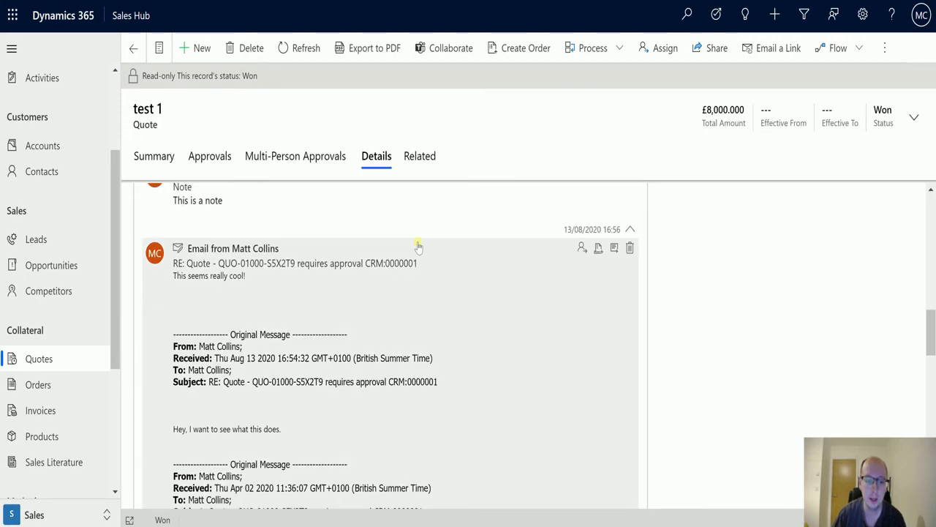
scroll(419, 248, "down", 10)
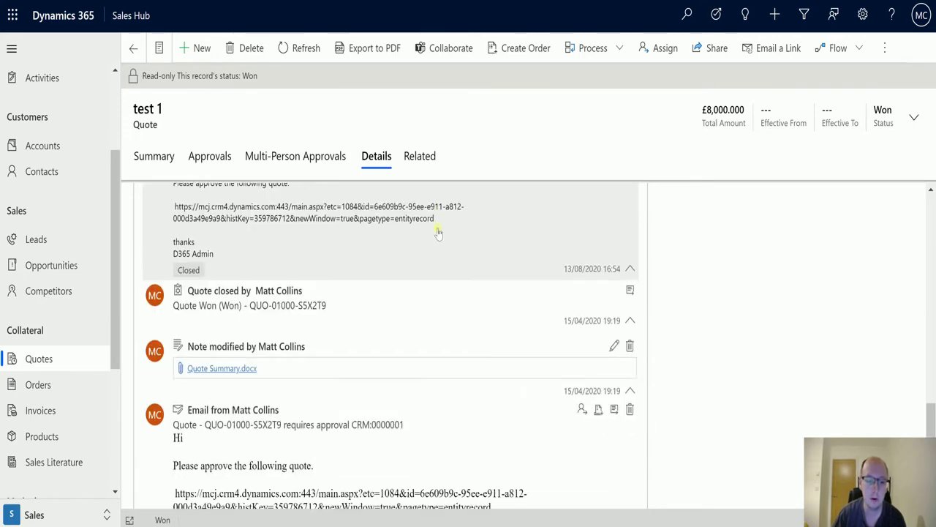
scroll(432, 241, "down", 3)
scroll(315, 307, "up", 1)
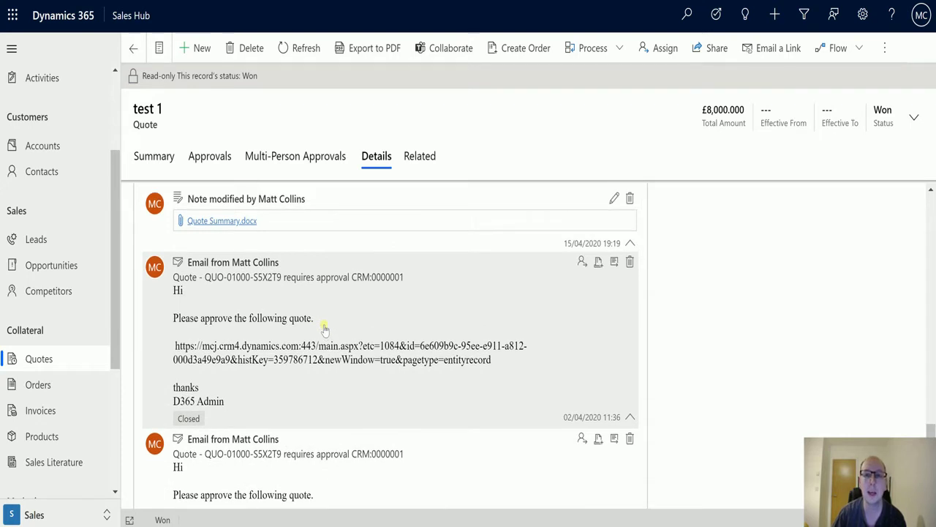
- Collapse and re-expand the approval email entry, then review the timeline
double_click(346, 262)
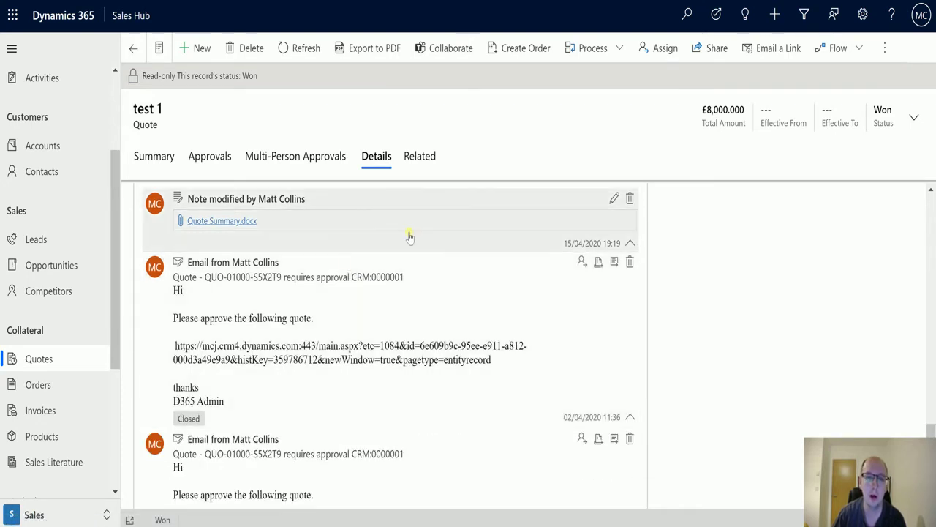
scroll(430, 263, "up", 10)
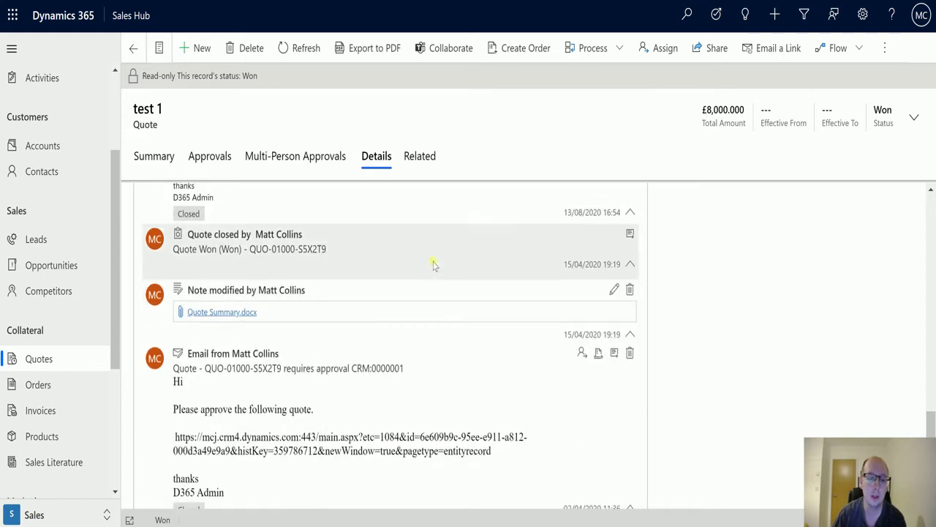
scroll(432, 260, "up", 8)
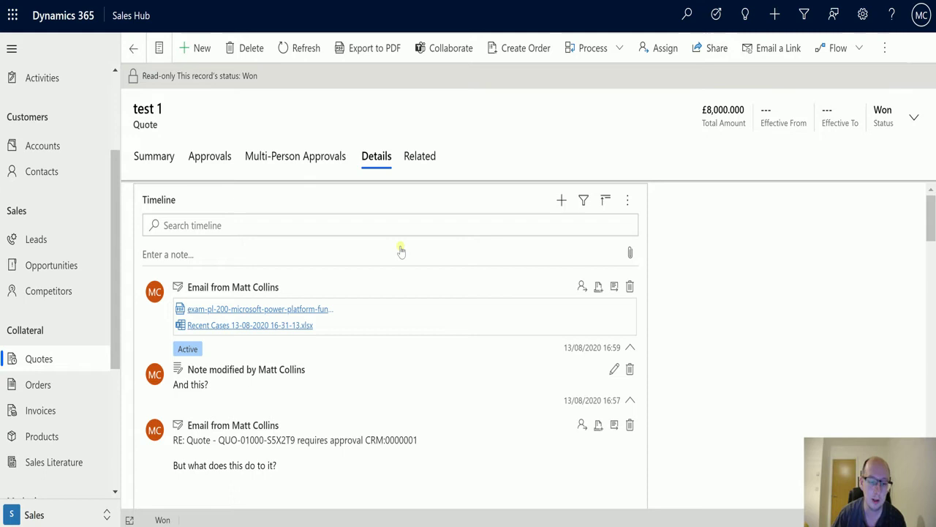
scroll(345, 351, "down", 2)
scroll(390, 373, "up", 2)
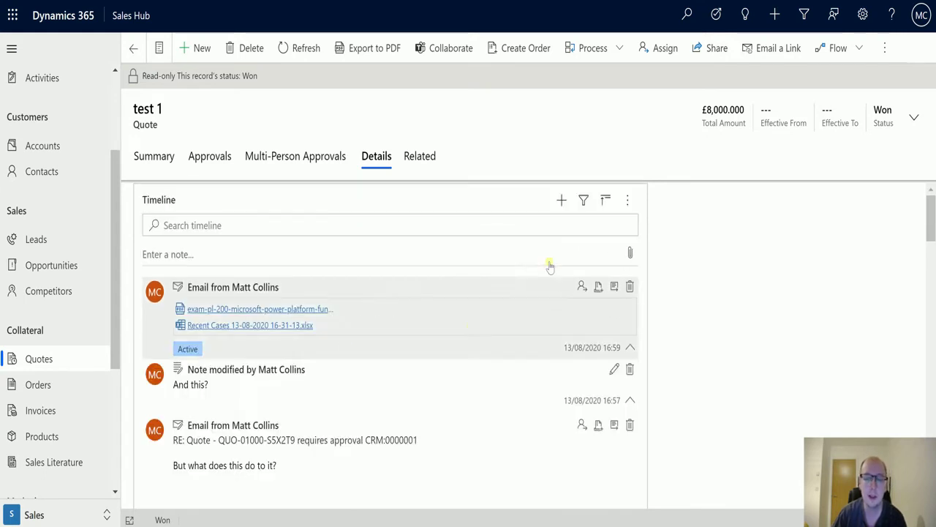
- Collapse all timeline records and scroll through their short summaries
left_click(606, 202)
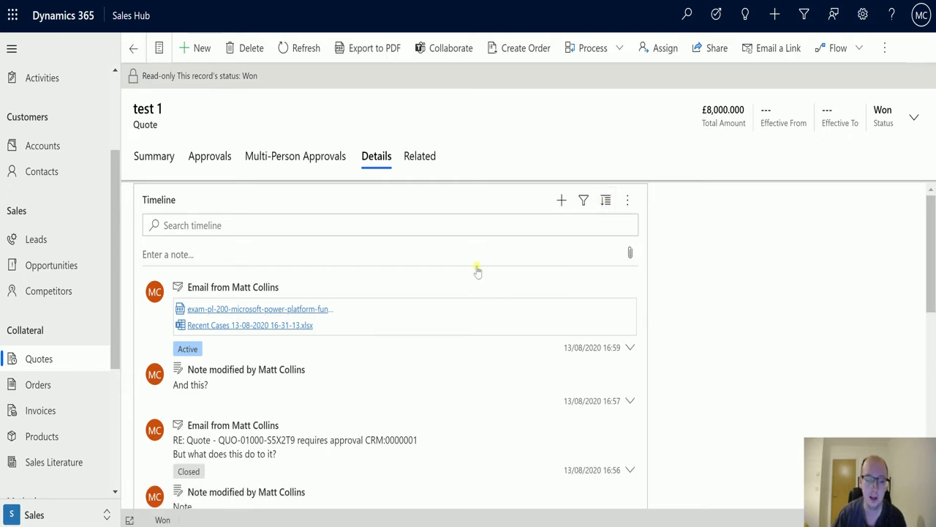
scroll(297, 205, "down", 5)
scroll(300, 207, "down", 3)
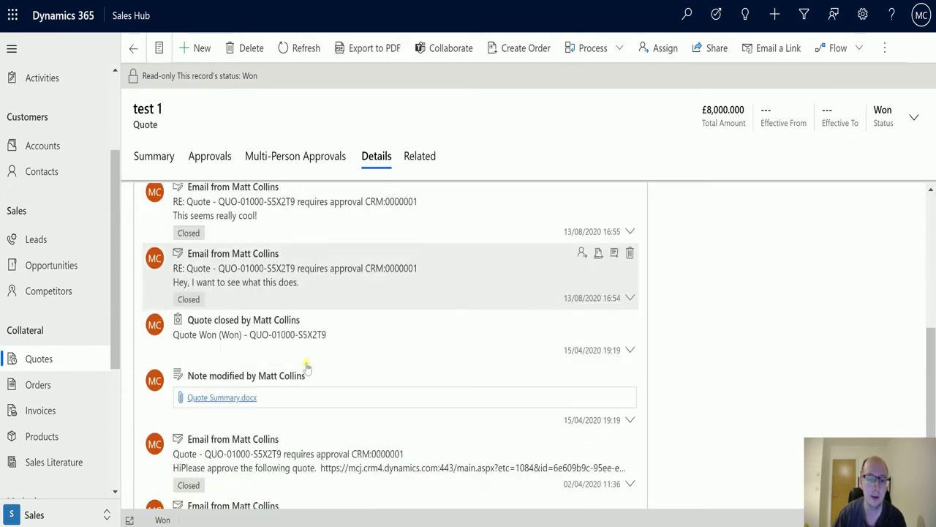
scroll(365, 297, "up", 10)
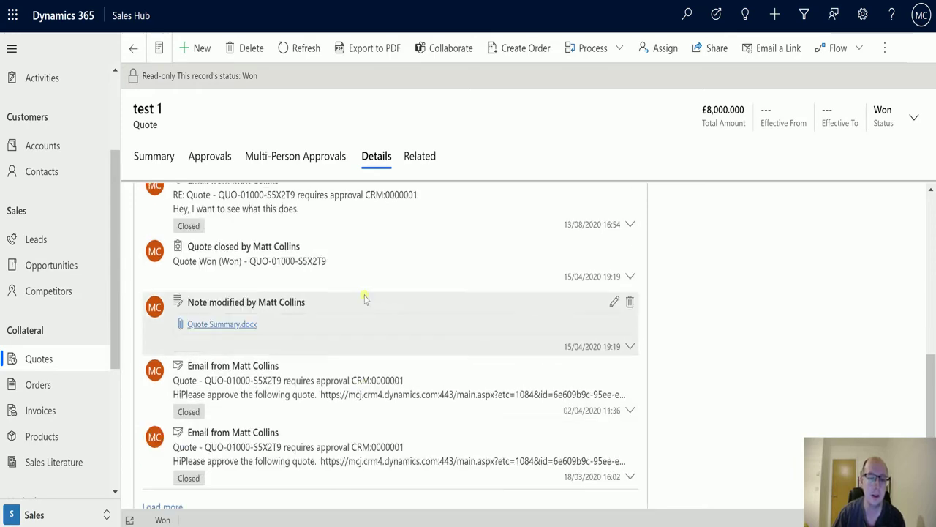
scroll(351, 303, "down", 2)
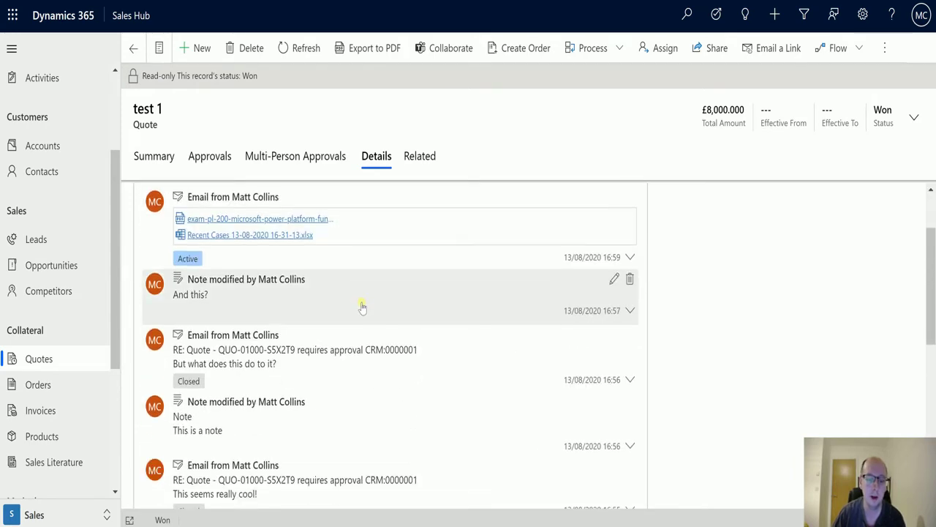
- Expand the RE: Quote email's thread, then collapse it back to its summary
left_click(340, 305)
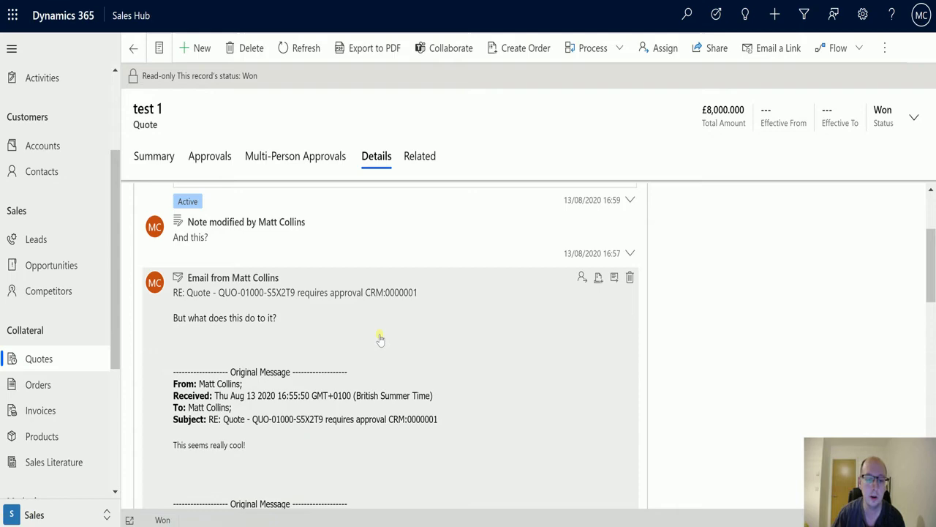
scroll(383, 333, "down", 3)
scroll(388, 340, "down", 2)
scroll(387, 341, "up", 5)
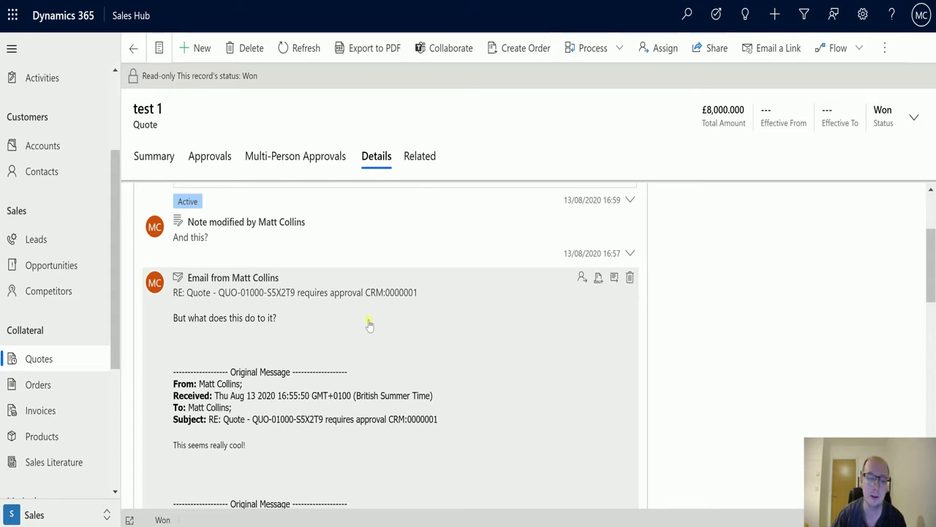
left_click(382, 315)
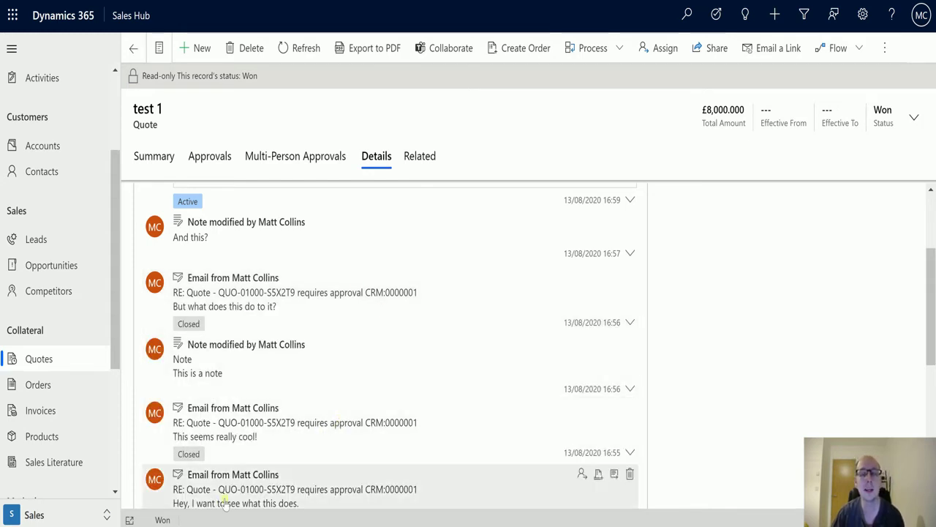
scroll(614, 351, "up", 2)
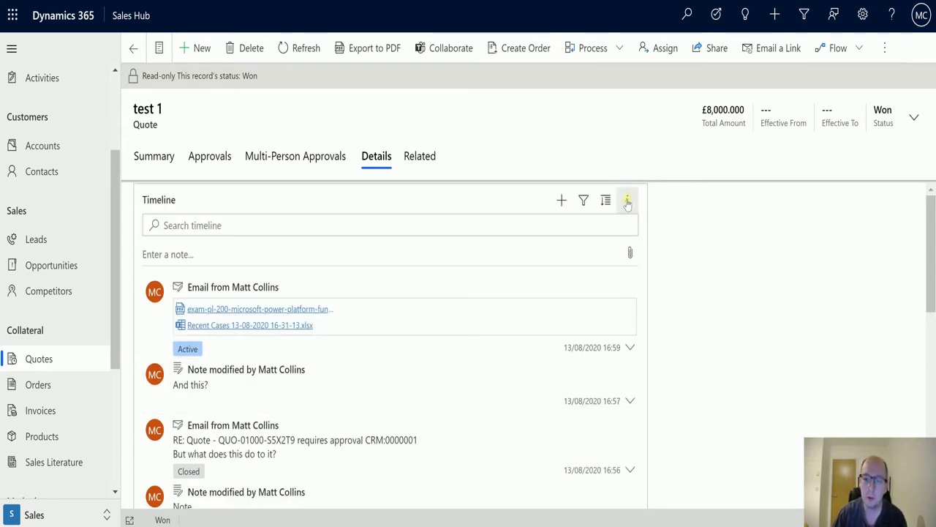
- Show the Timeline's more-options menu with refresh, sort and email display choices
left_click(631, 199)
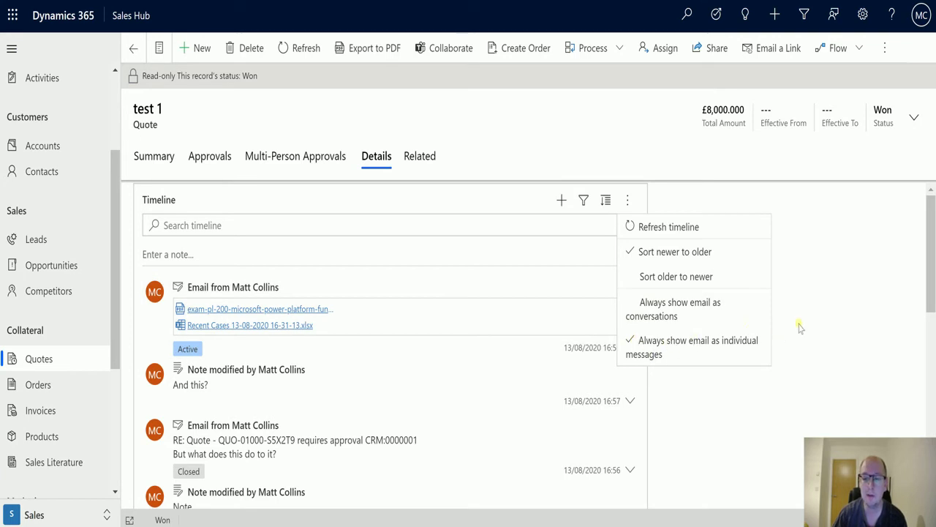
left_click(795, 296)
scroll(778, 203, "down", 2)
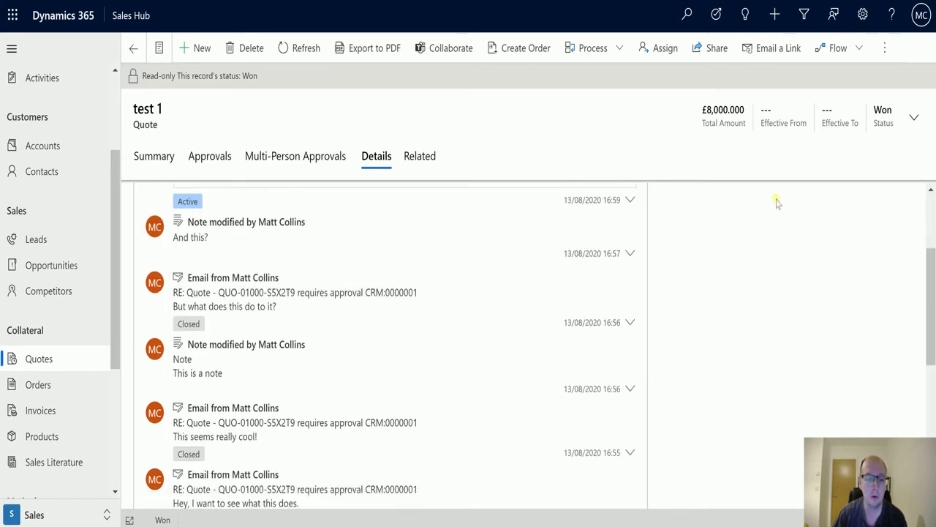
scroll(351, 295, "up", 2)
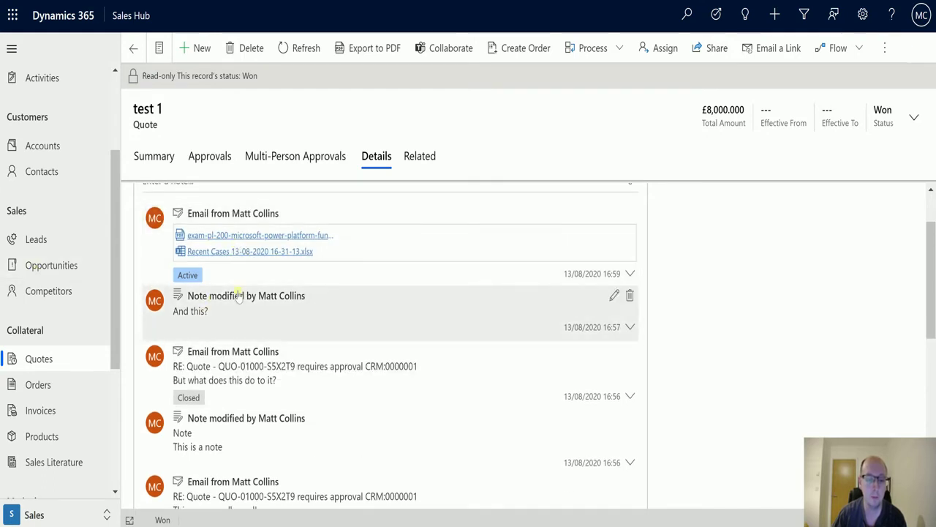
scroll(272, 319, "down", 1)
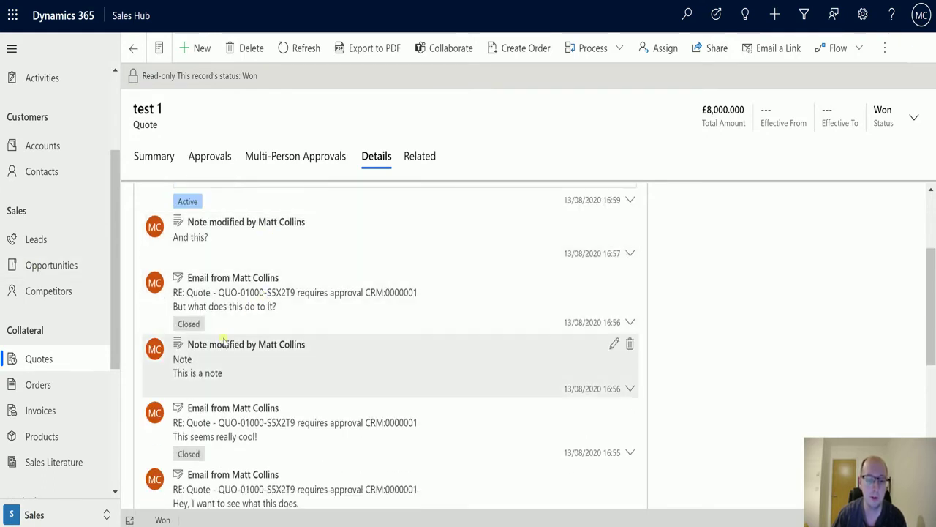
scroll(207, 397, "down", 1)
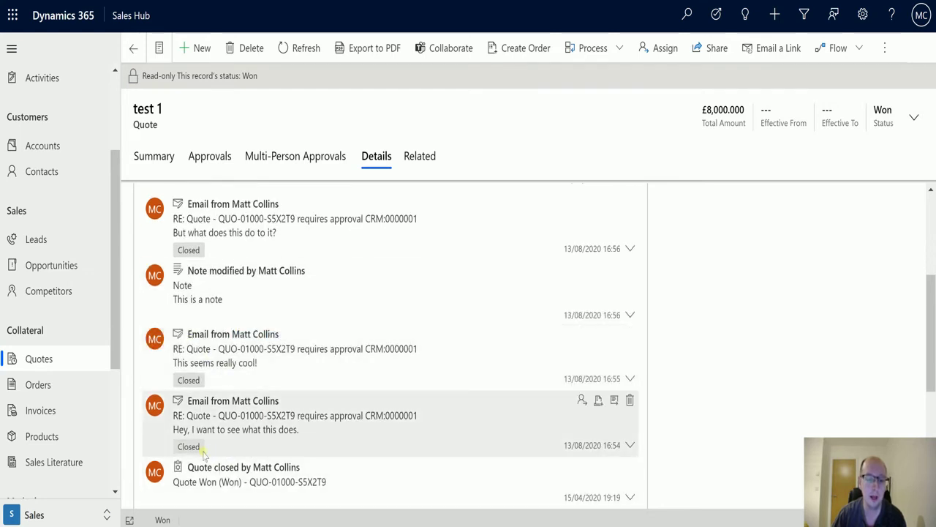
scroll(219, 472, "down", 1)
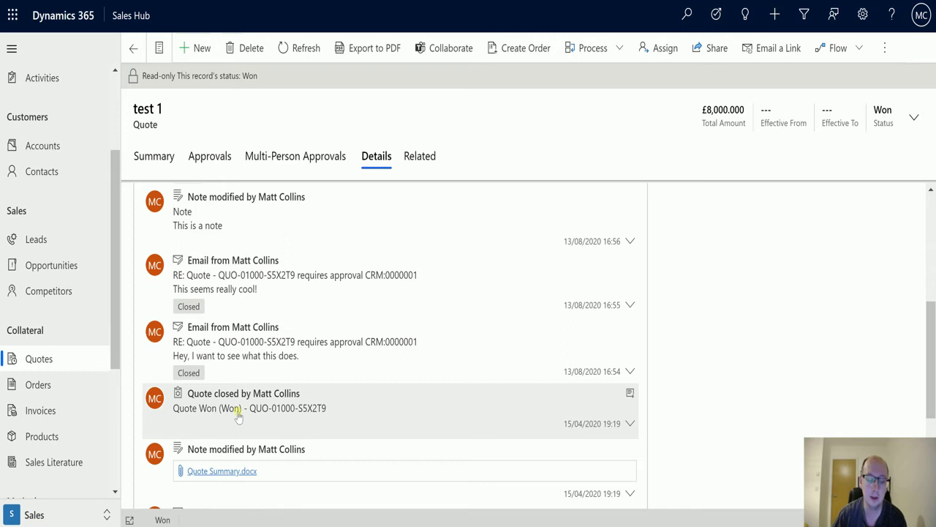
scroll(239, 241, "up", 1)
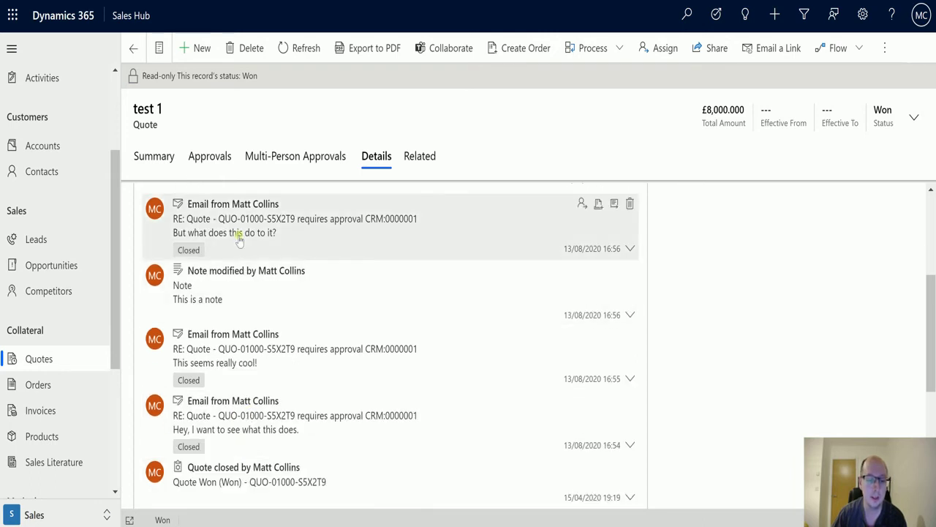
scroll(244, 432, "up", 1)
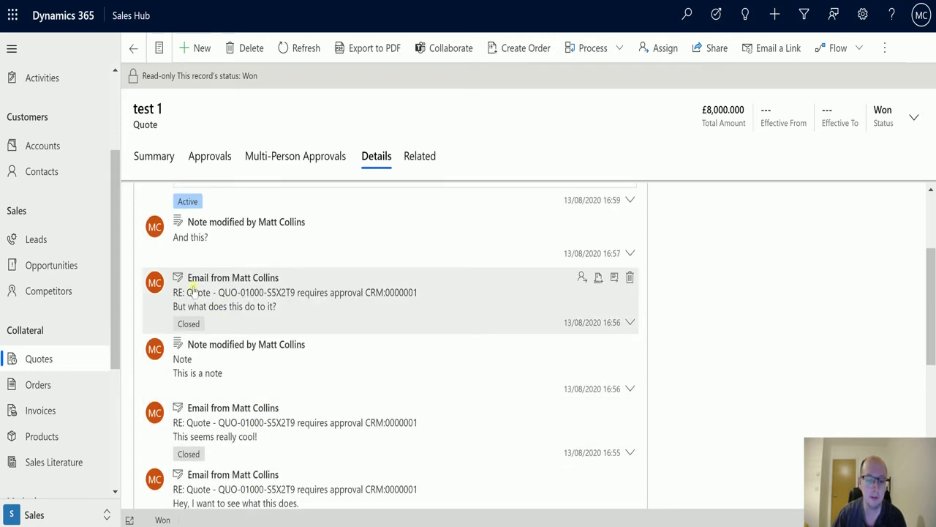
scroll(342, 300, "down", 1)
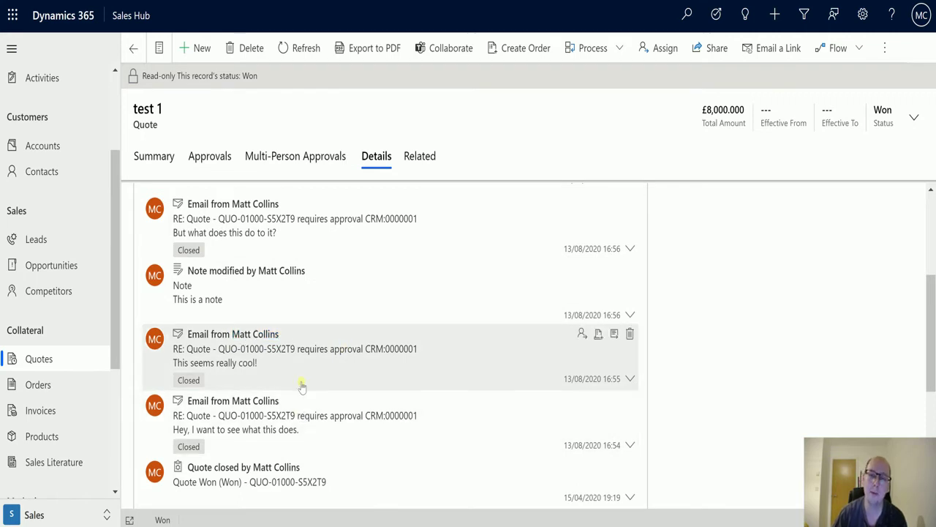
scroll(301, 386, "up", 1)
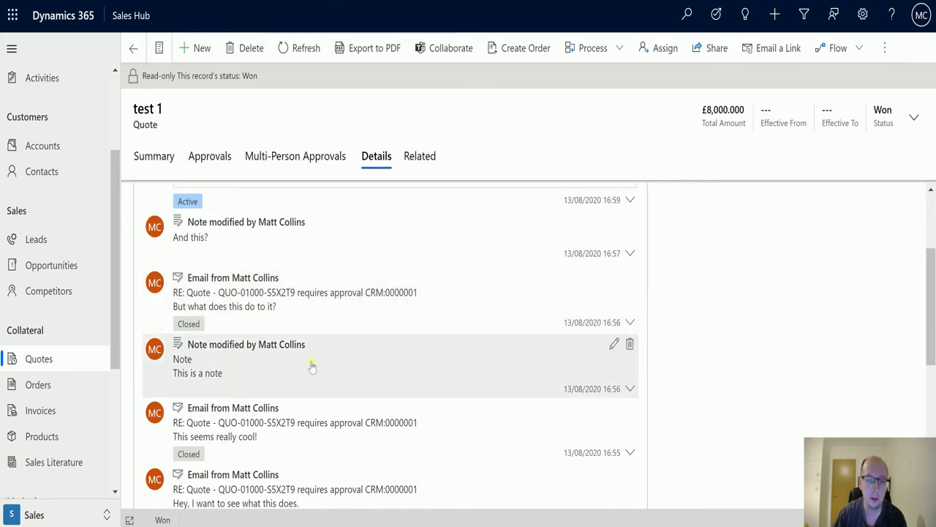
scroll(240, 443, "down", 1)
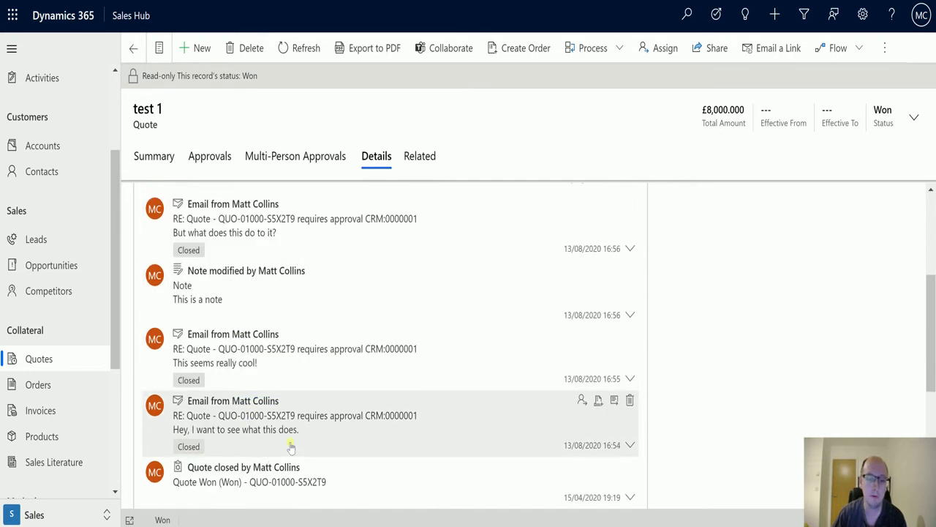
scroll(362, 443, "up", 3)
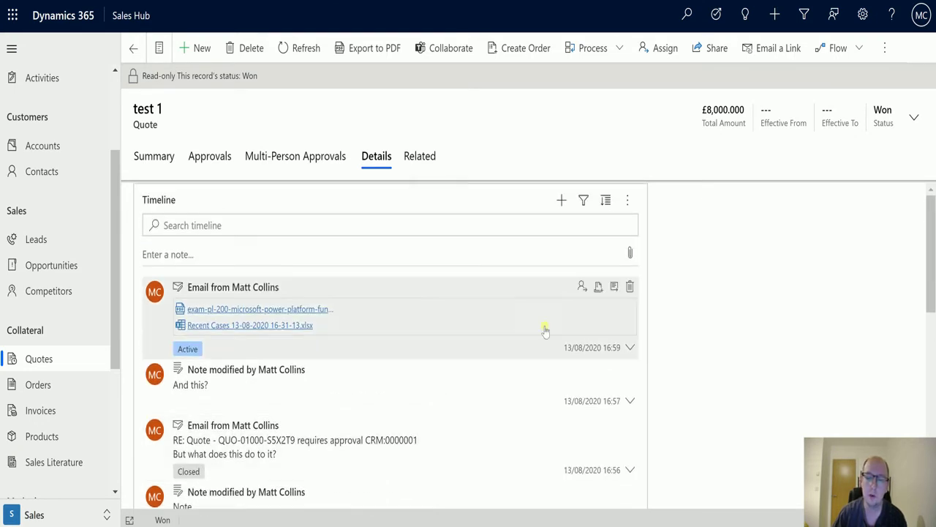
left_click(627, 200)
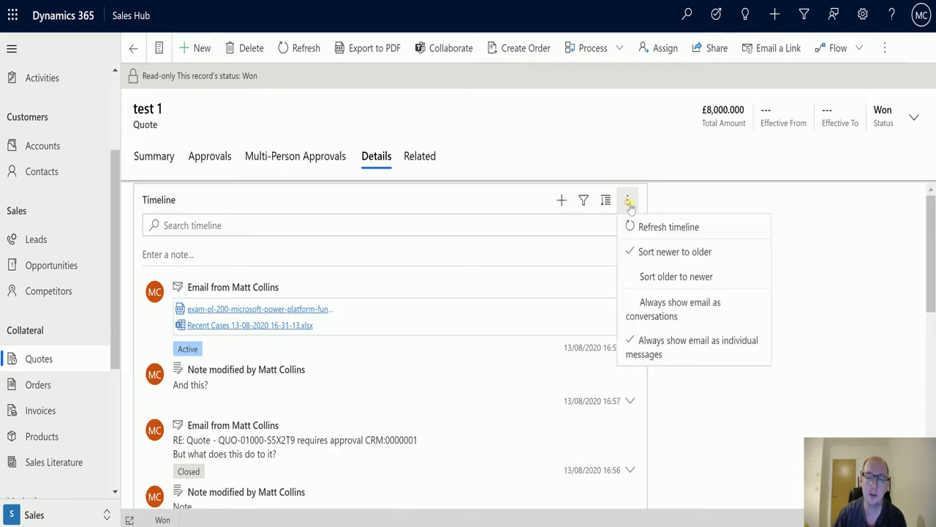
- Set the timeline to always show emails as conversations and review the grouped thread
left_click(689, 315)
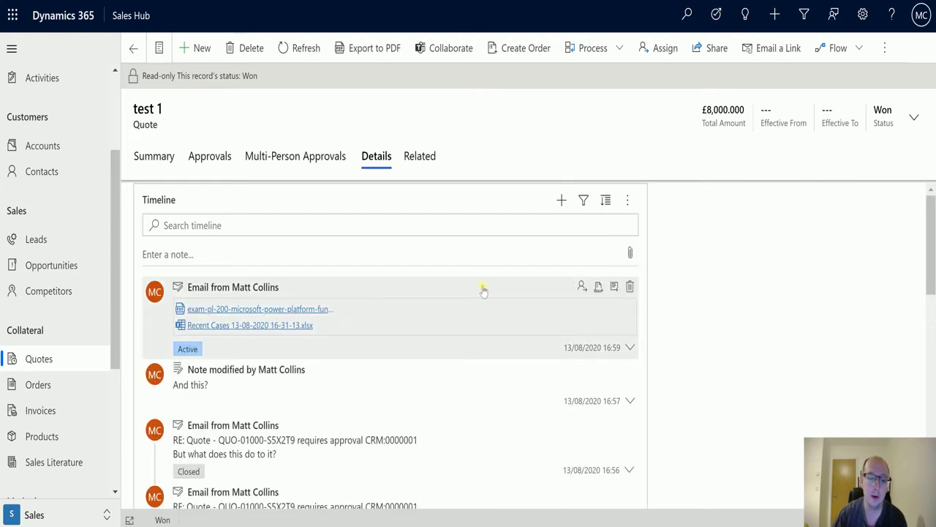
scroll(156, 366, "down", 2)
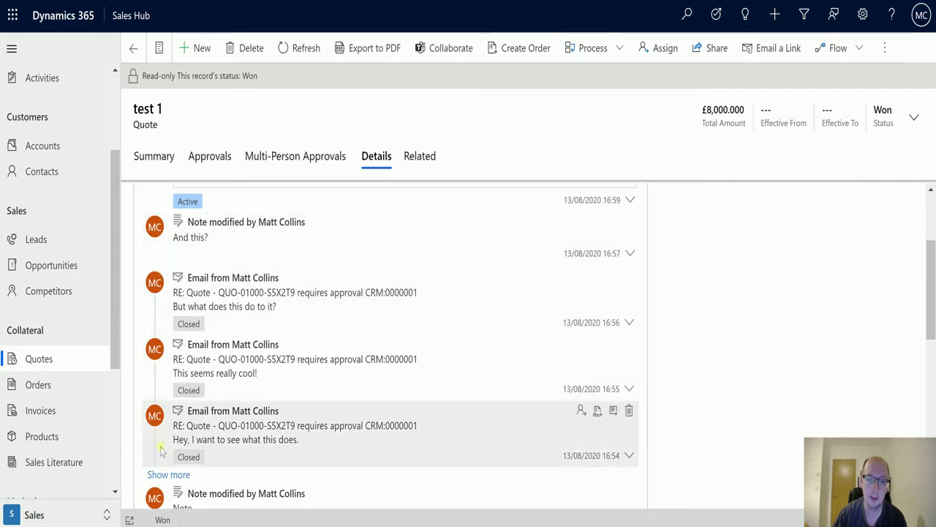
scroll(293, 285, "up", 2)
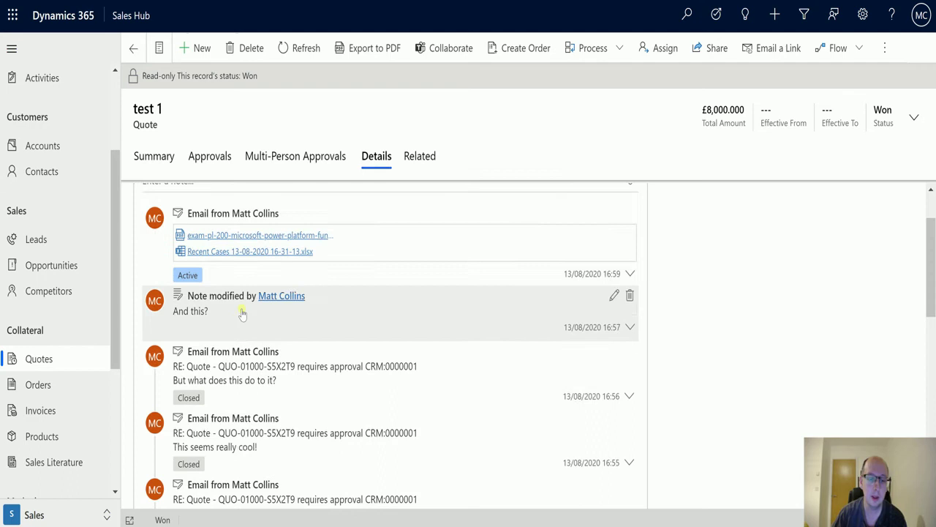
scroll(274, 297, "down", 1)
scroll(248, 297, "down", 2)
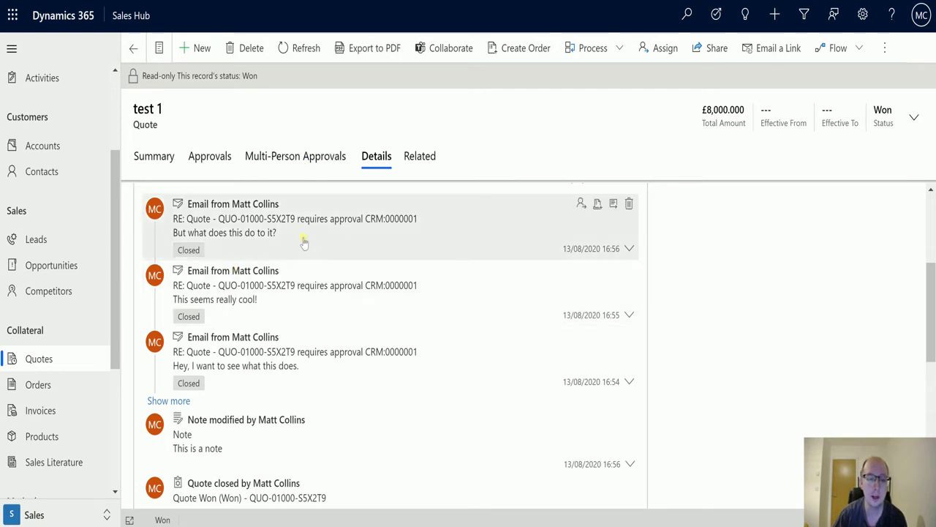
- Expand the conversation's first email and collapse it back to its summary
left_click(305, 232)
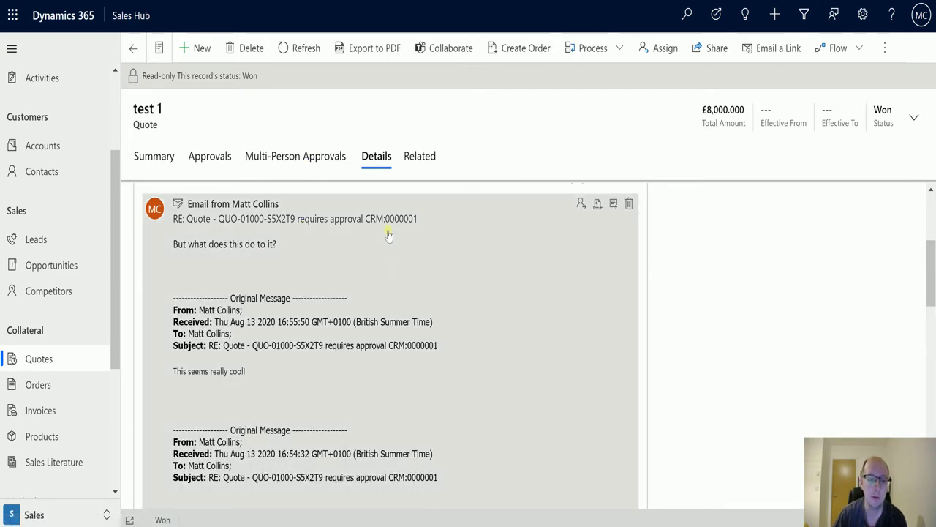
left_click(388, 232)
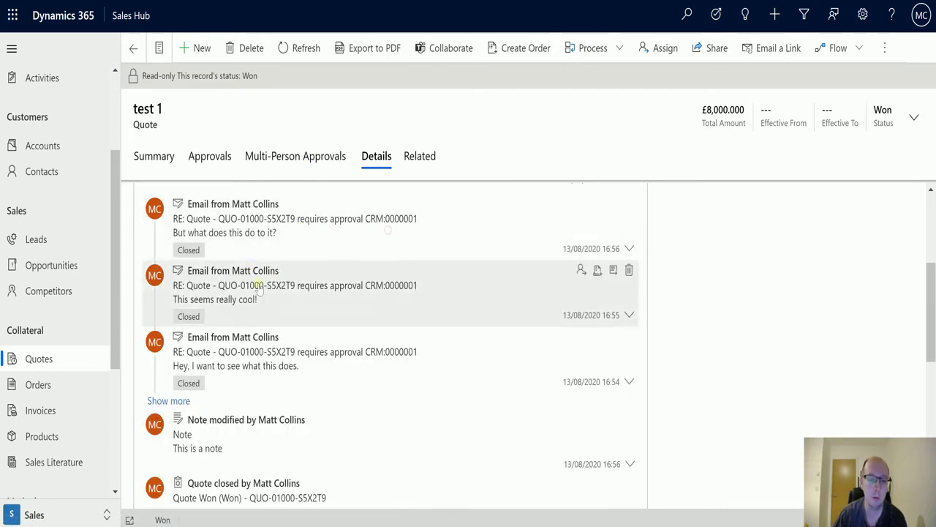
scroll(241, 306, "down", 1)
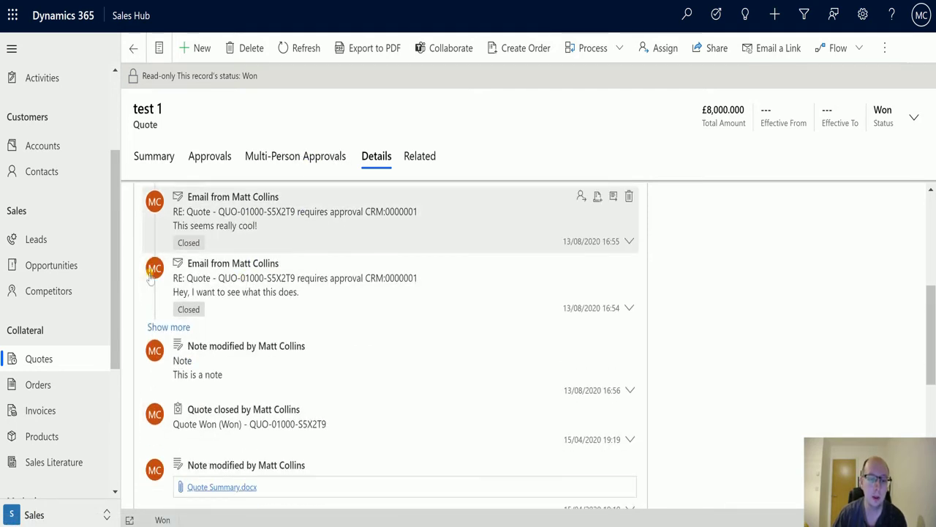
left_click(174, 327)
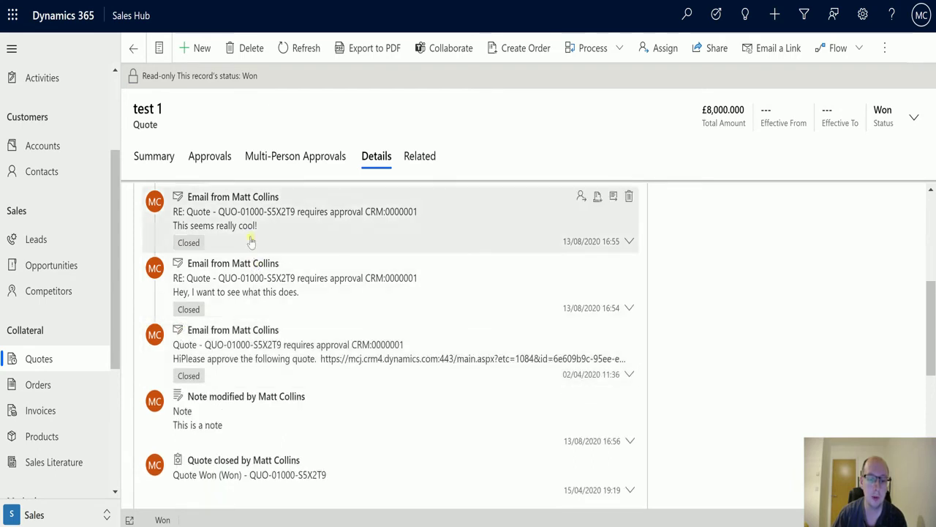
scroll(313, 315, "up", 1)
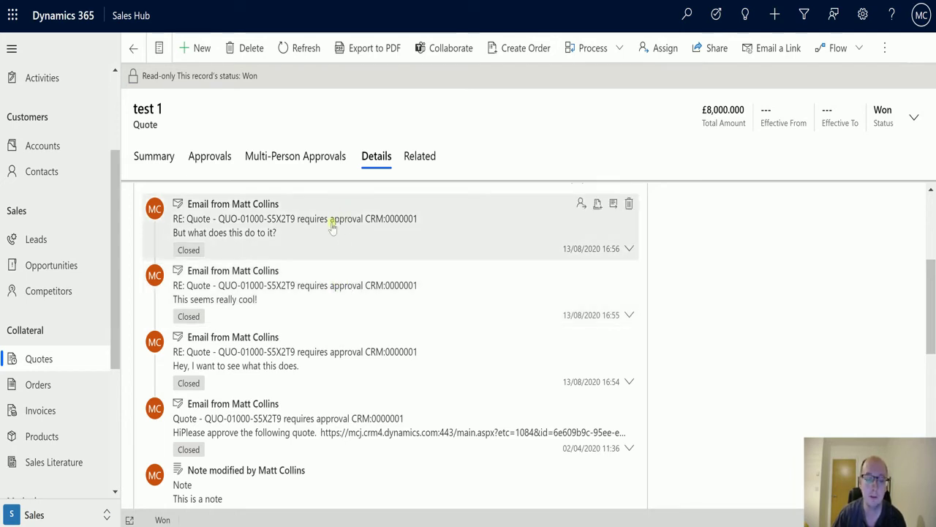
scroll(292, 278, "down", 1)
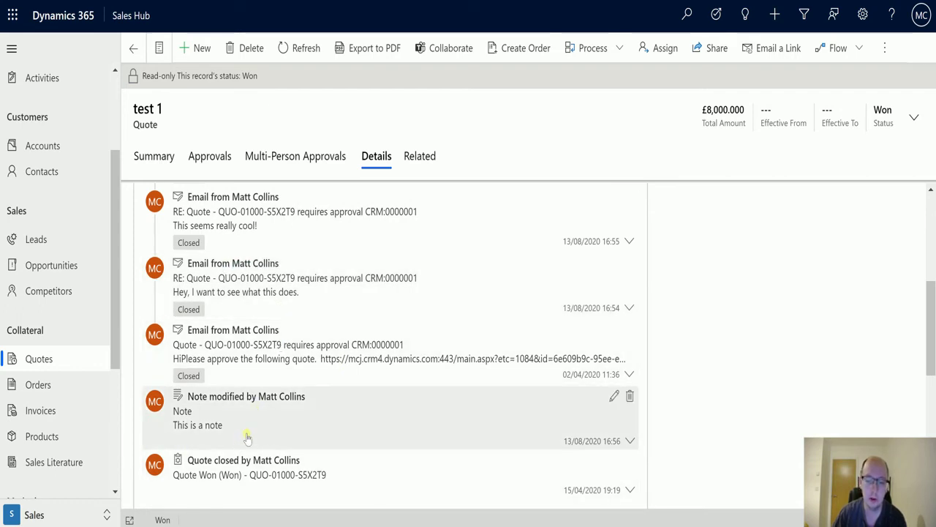
scroll(286, 249, "up", 1)
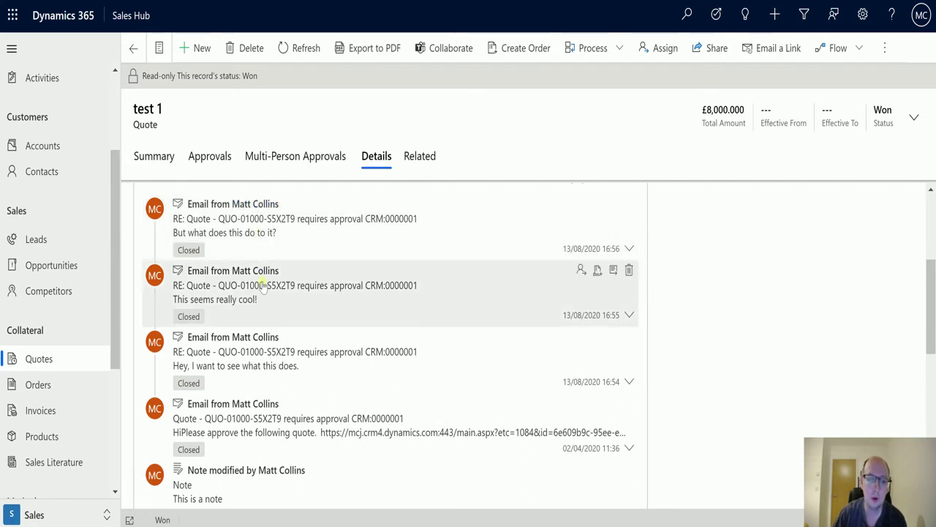
scroll(261, 308, "up", 1)
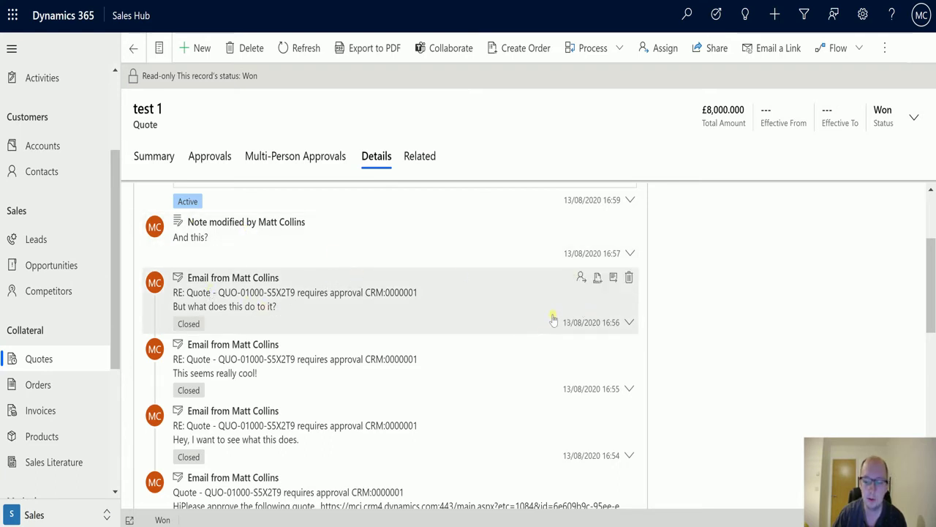
scroll(252, 249, "down", 1)
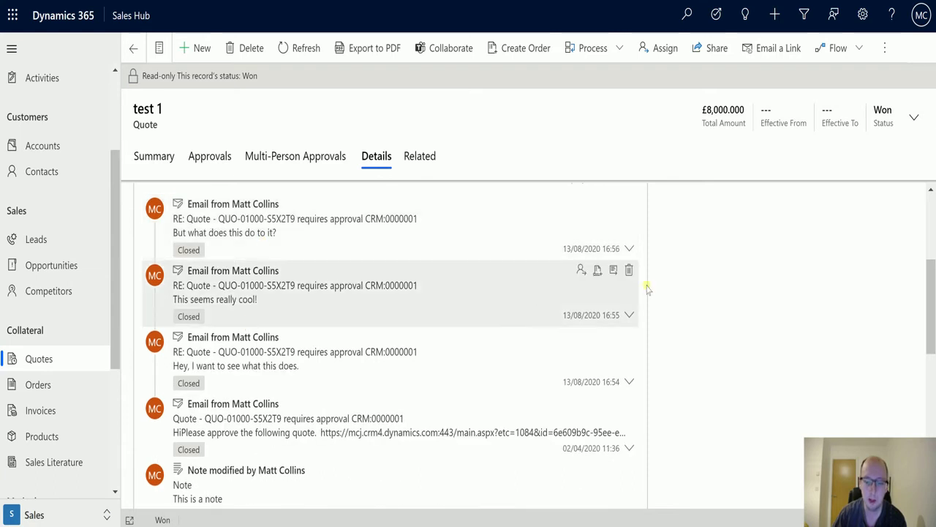
scroll(600, 278, "up", 1)
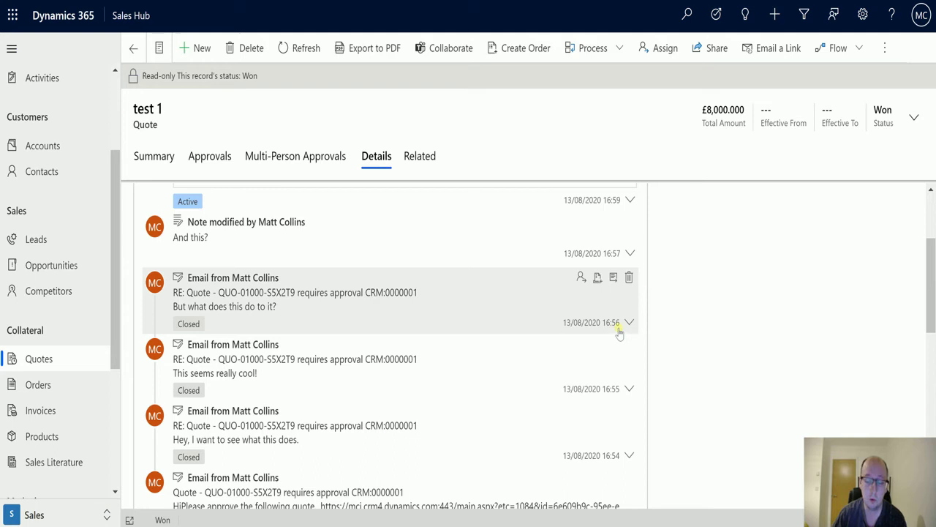
scroll(383, 327, "down", 3)
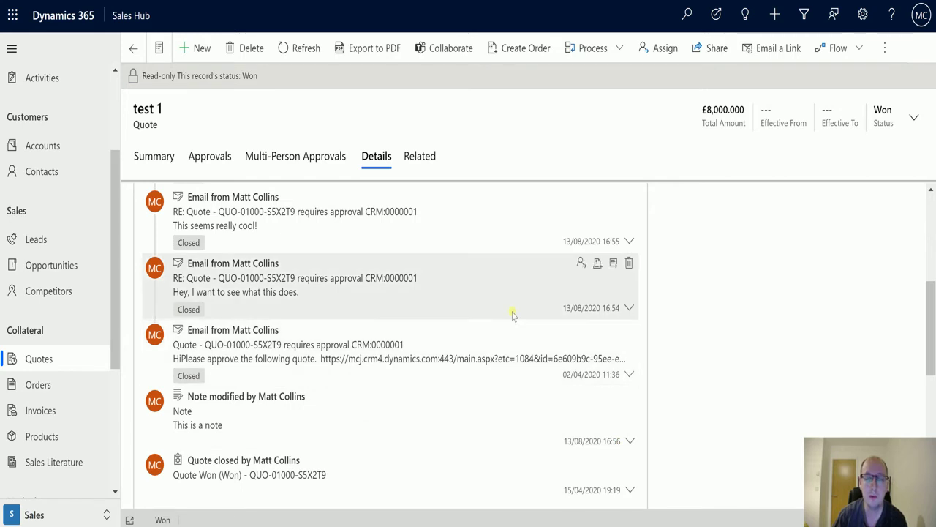
scroll(307, 337, "up", 1)
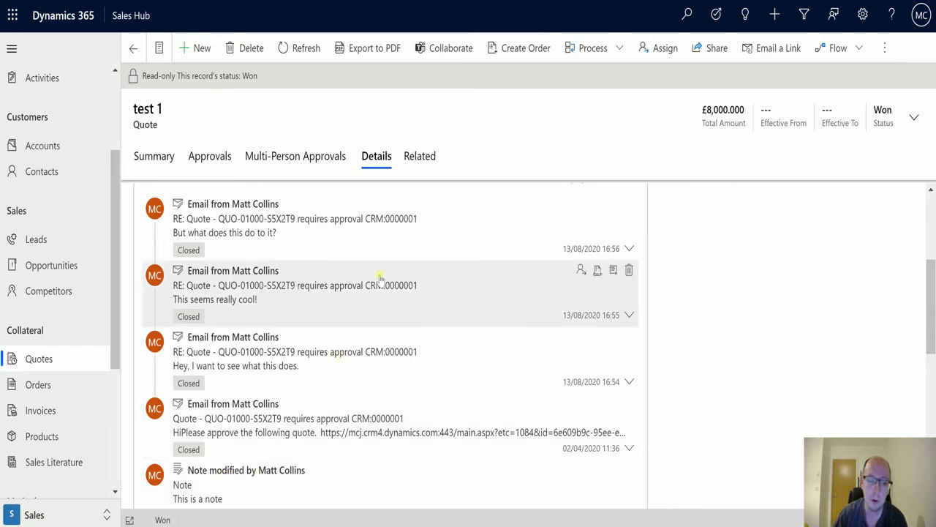
scroll(376, 324, "down", 1)
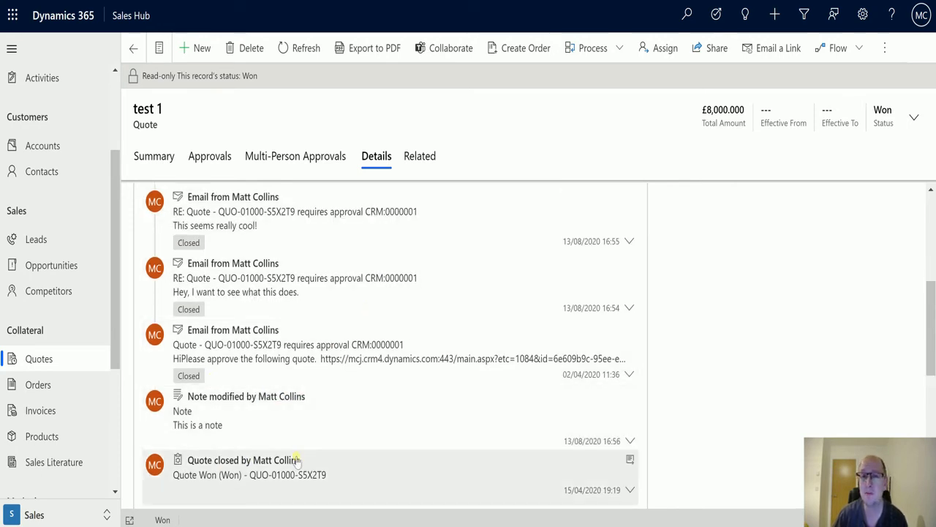
scroll(376, 371, "up", 2)
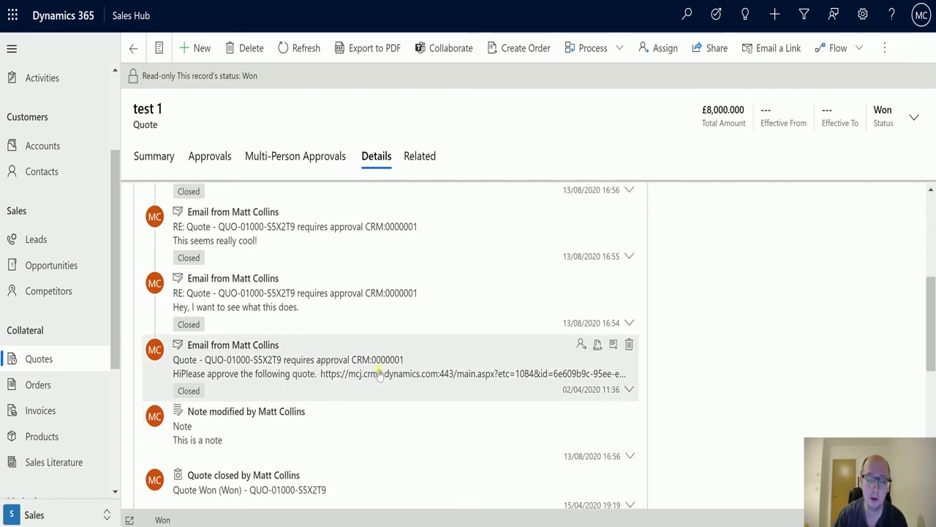
scroll(388, 358, "up", 1)
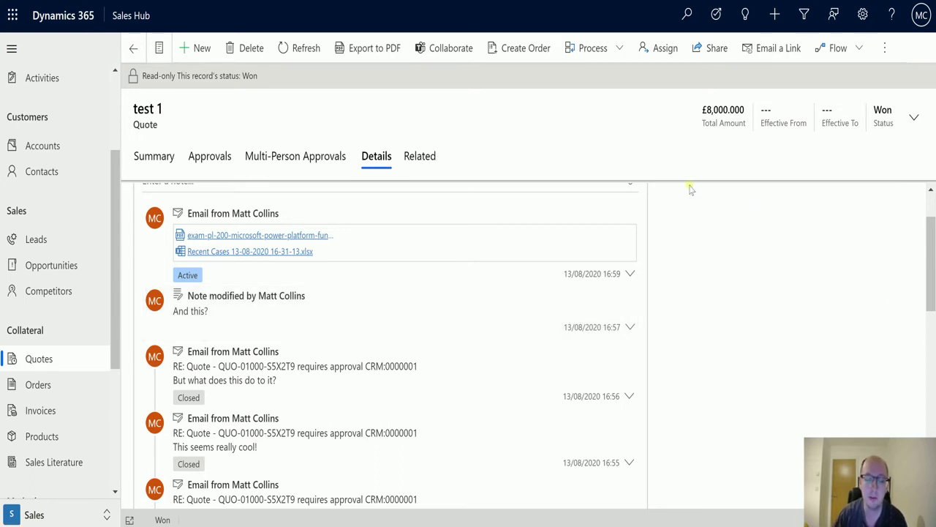
scroll(504, 286, "down", 1)
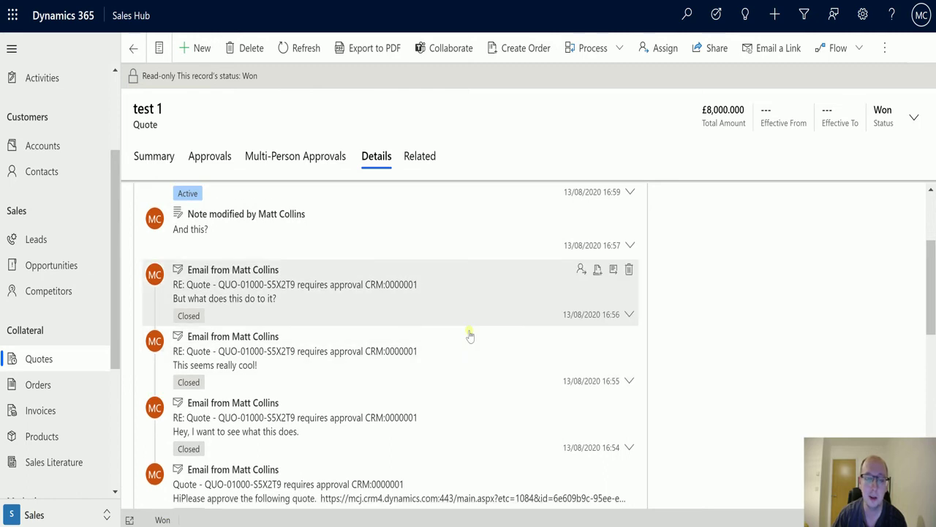
scroll(471, 335, "down", 1)
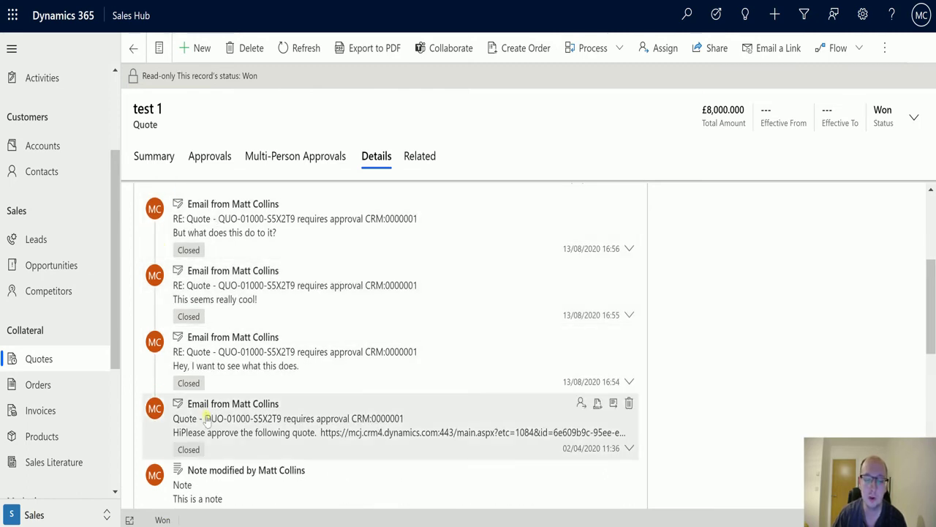
scroll(553, 355, "down", 1)
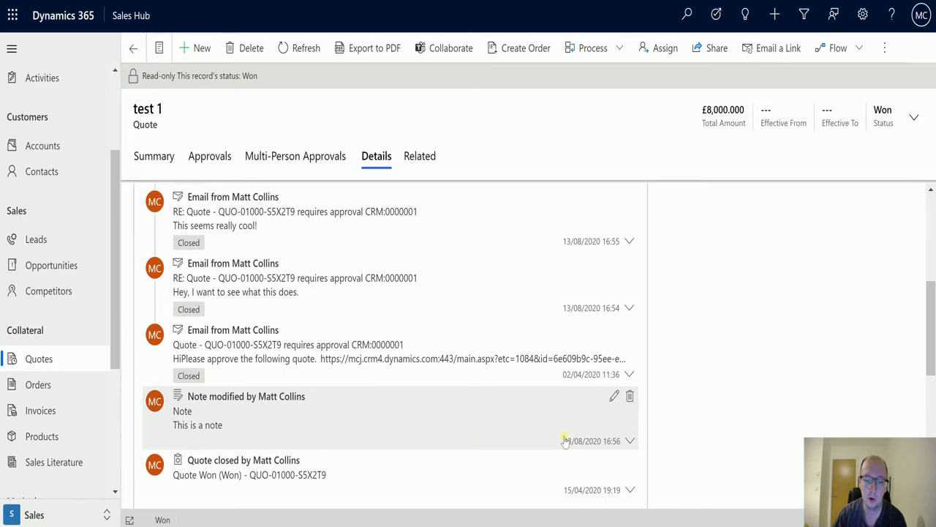
scroll(615, 380, "up", 5)
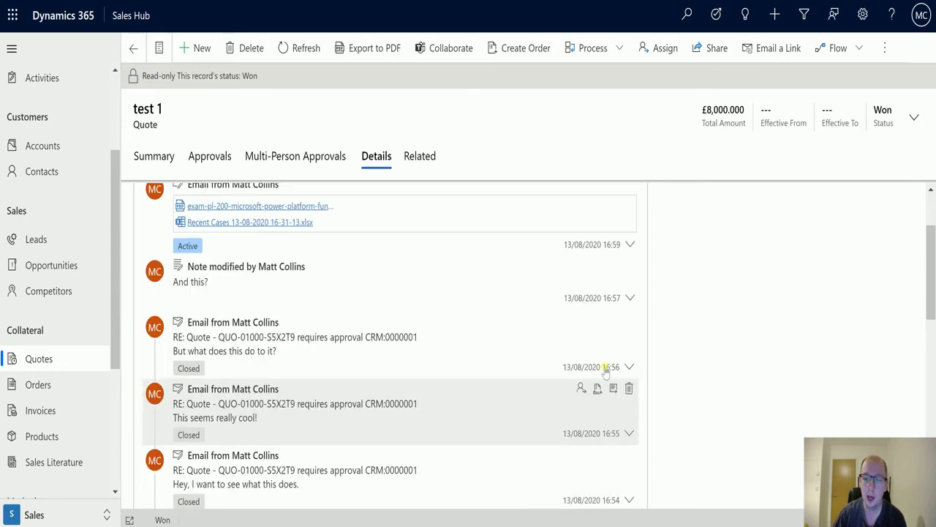
- Refresh the test 1 timeline from its more-options menu and scroll the reloaded entries
left_click(628, 200)
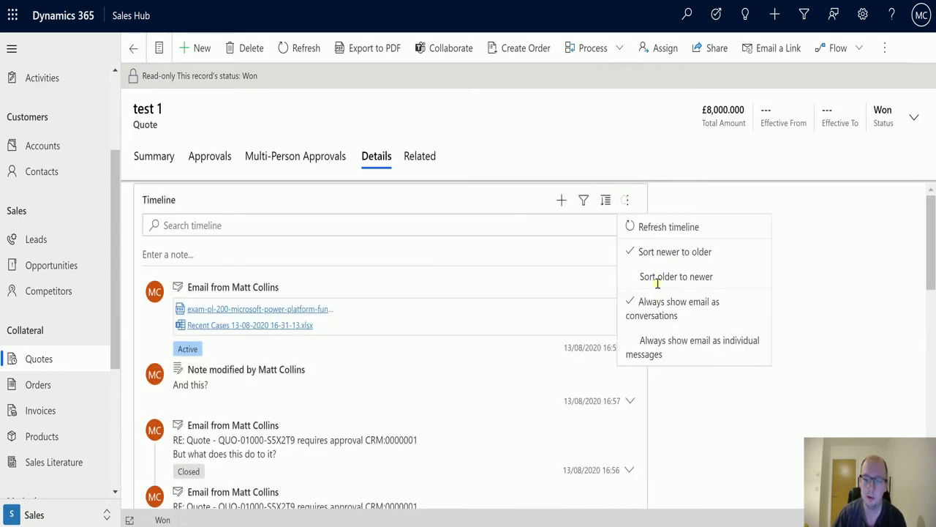
left_click(673, 341)
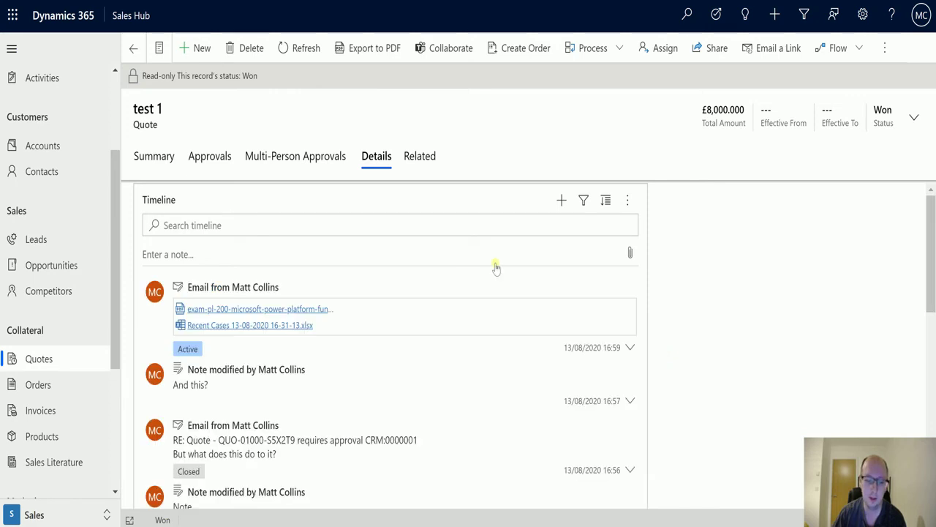
scroll(439, 293, "down", 2)
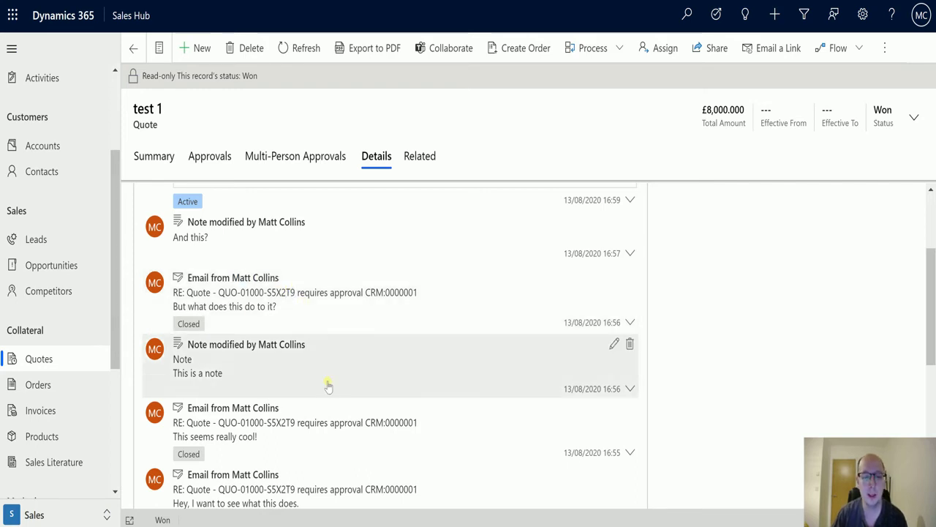
scroll(466, 375, "up", 3)
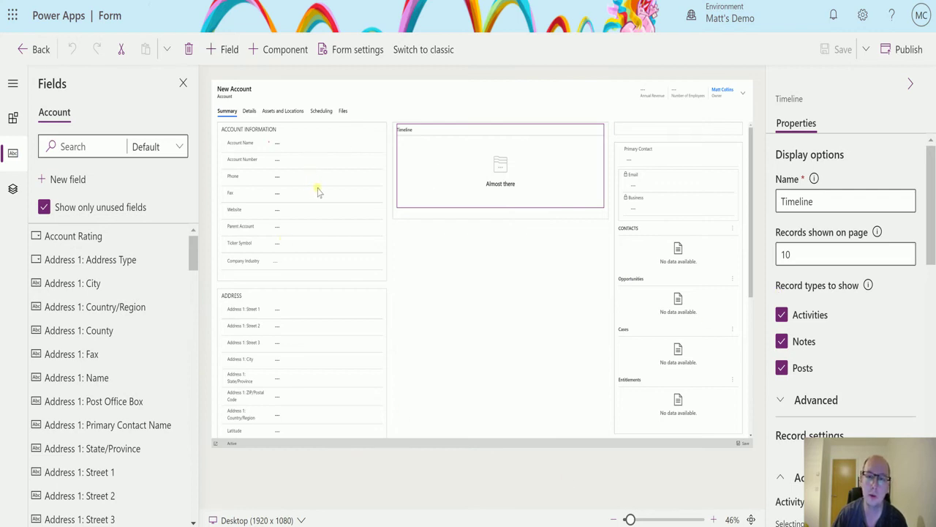
- Select the Account form's Timeline component and scroll through its selected Activity types
left_click(439, 270)
left_click(454, 132)
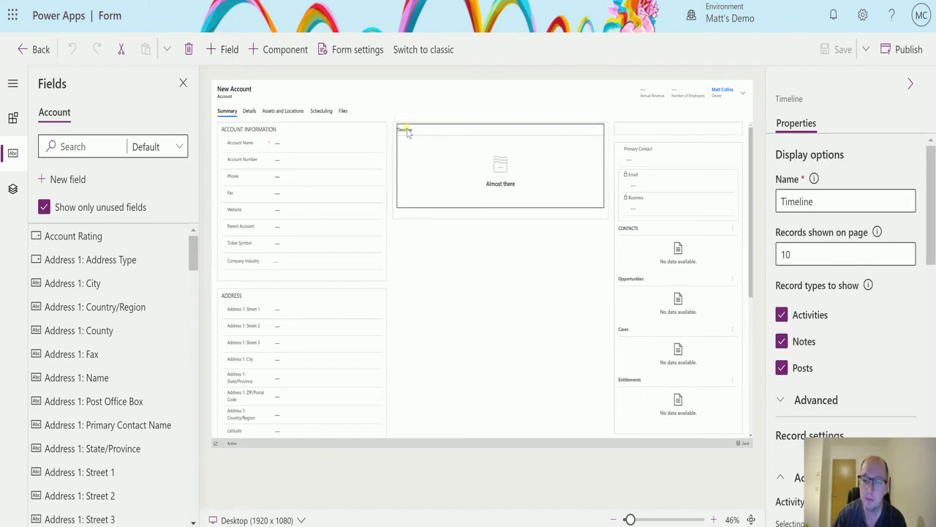
scroll(851, 312, "down", 1)
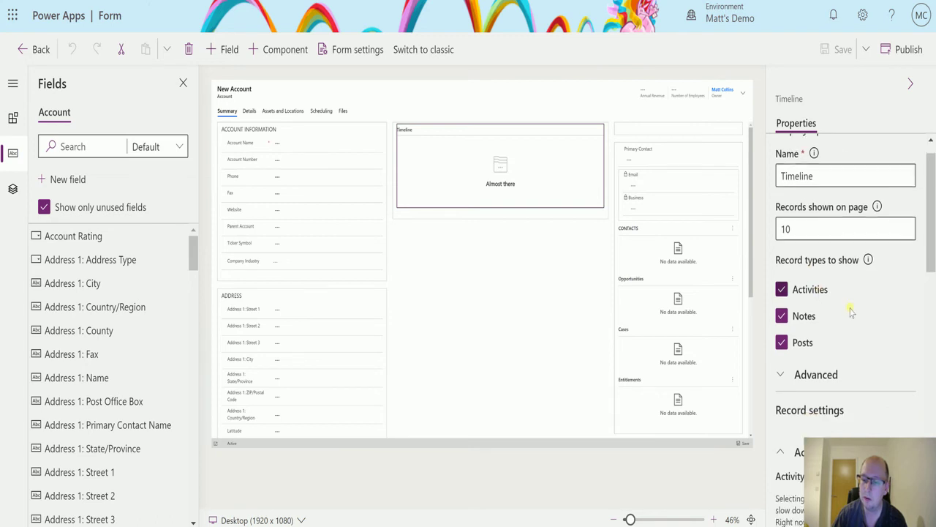
scroll(851, 312, "down", 5)
scroll(851, 278, "up", 2)
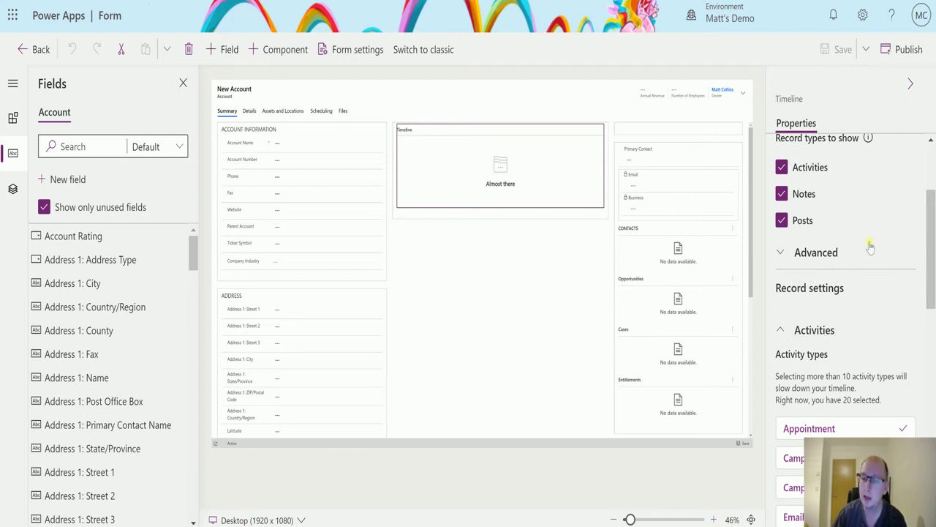
scroll(907, 277, "down", 1)
scroll(904, 278, "down", 1)
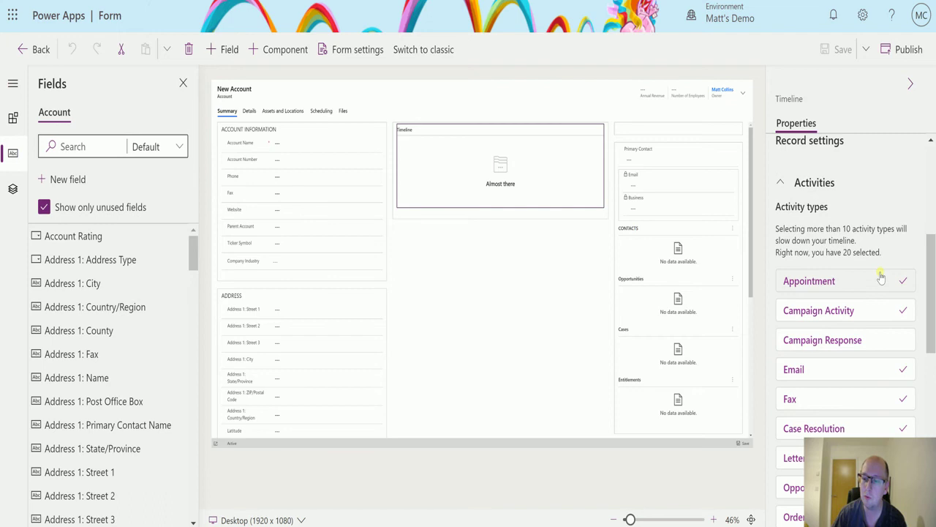
scroll(897, 274, "down", 1)
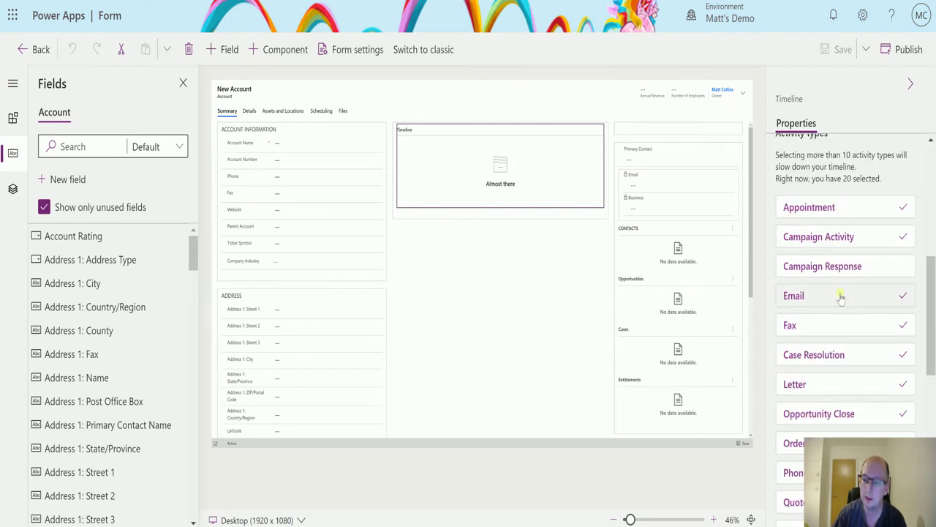
scroll(884, 238, "down", 6)
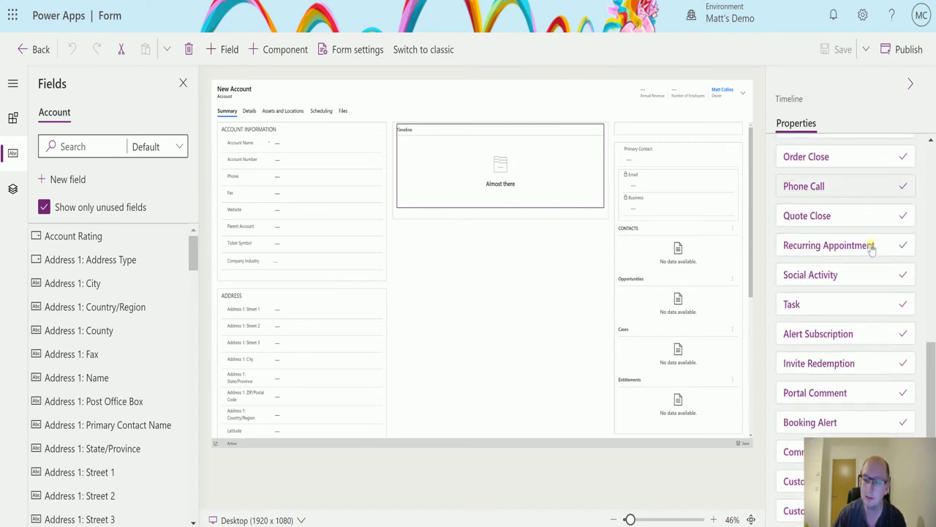
- Keep activities sorted by Last Updated and created with the Quick create form
left_click(887, 376)
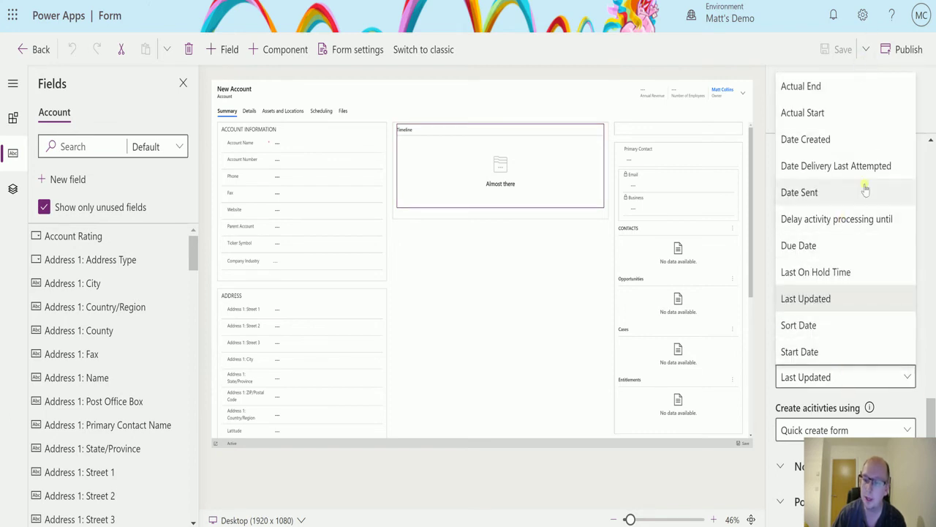
left_click(923, 395)
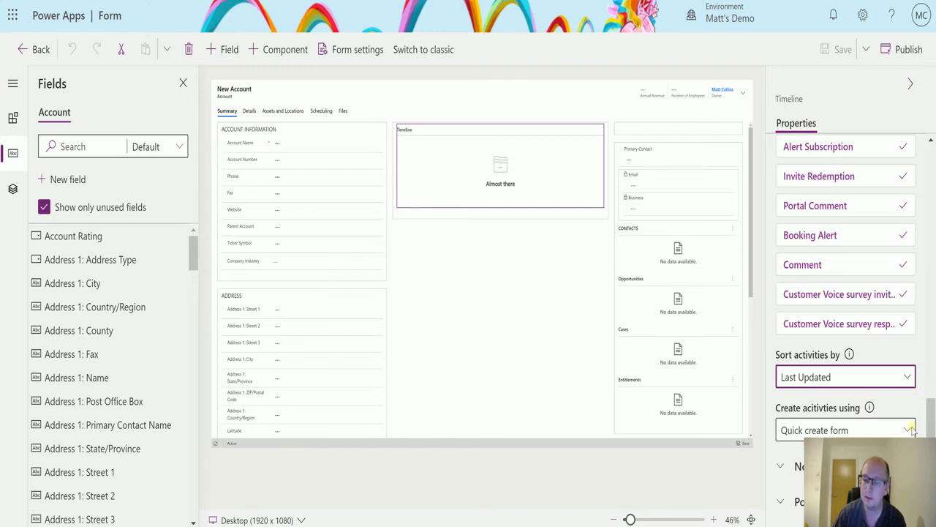
left_click(899, 429)
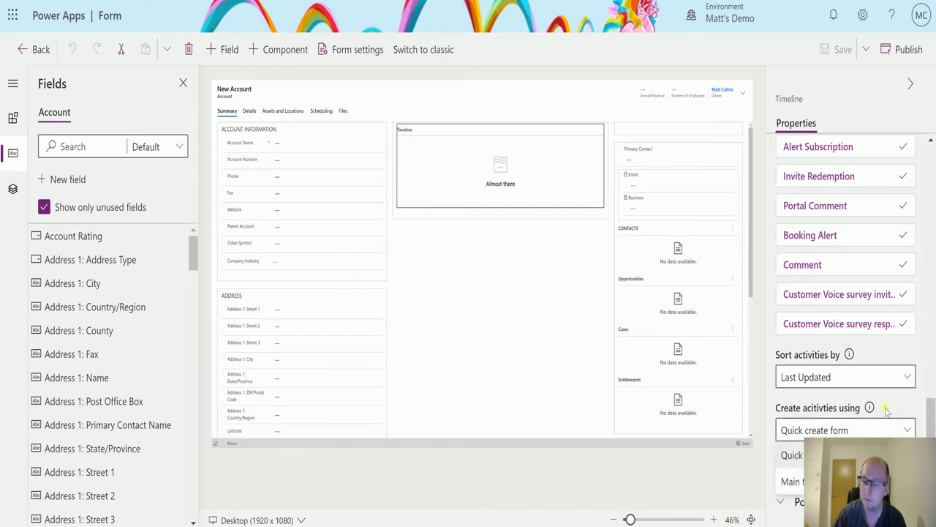
left_click(885, 403)
scroll(805, 411, "down", 2)
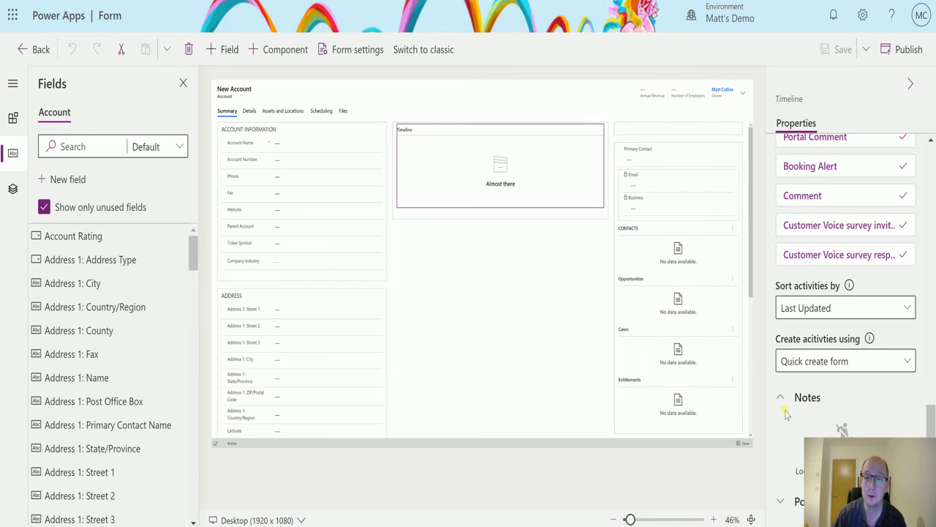
scroll(849, 424, "down", 2)
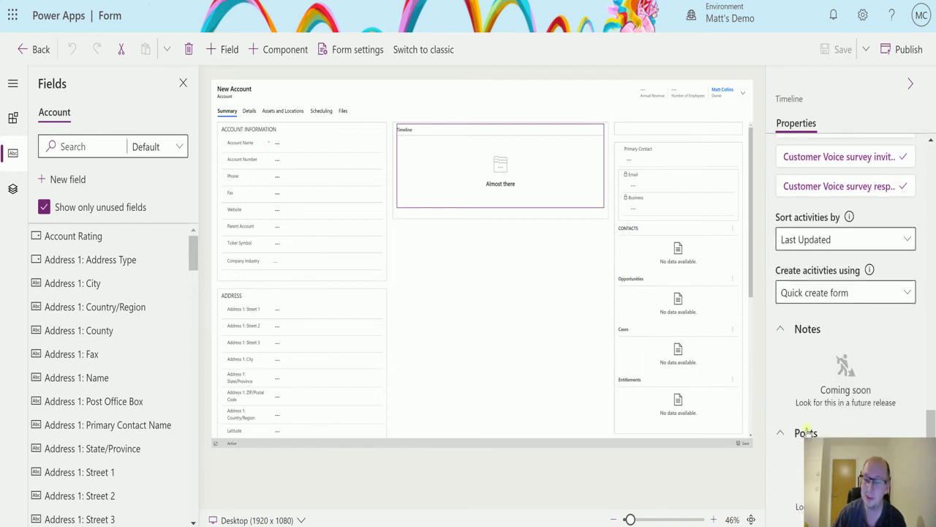
scroll(806, 432, "up", 2)
scroll(804, 386, "up", 4)
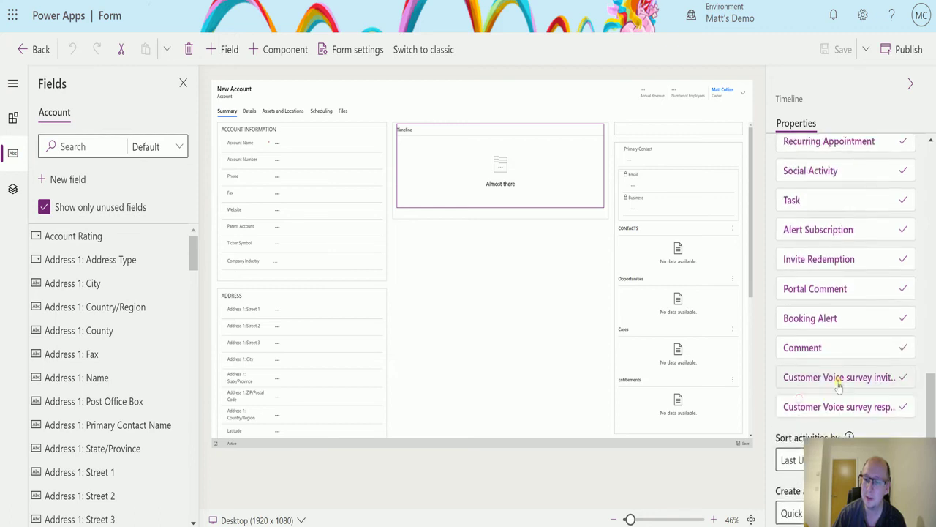
scroll(839, 386, "up", 14)
scroll(830, 169, "up", 2)
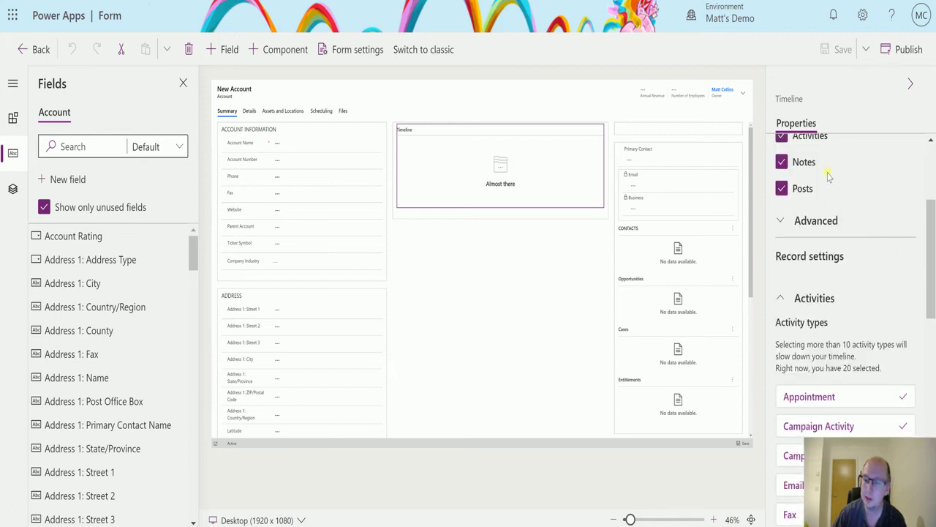
- Expand the Timeline's Advanced settings, keeping Notes as the quick entry record type
left_click(818, 223)
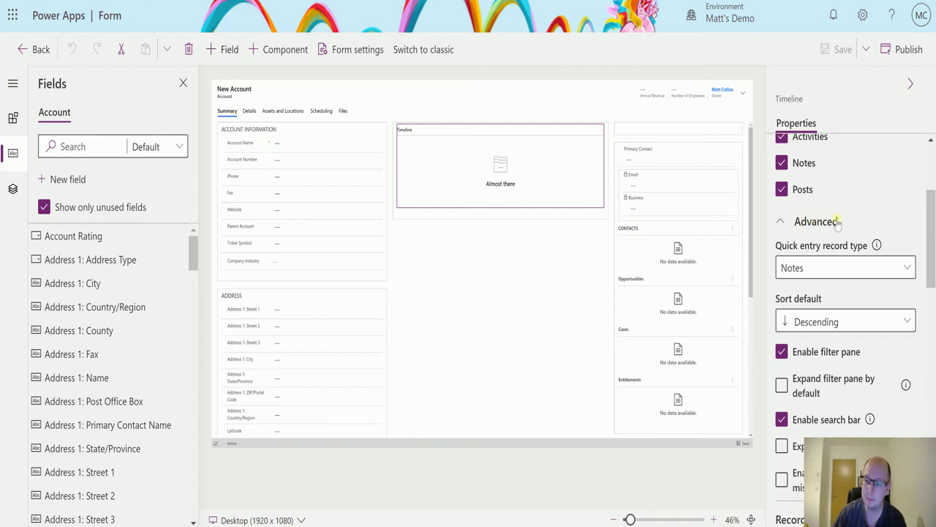
scroll(888, 211, "down", 1)
scroll(887, 211, "down", 2)
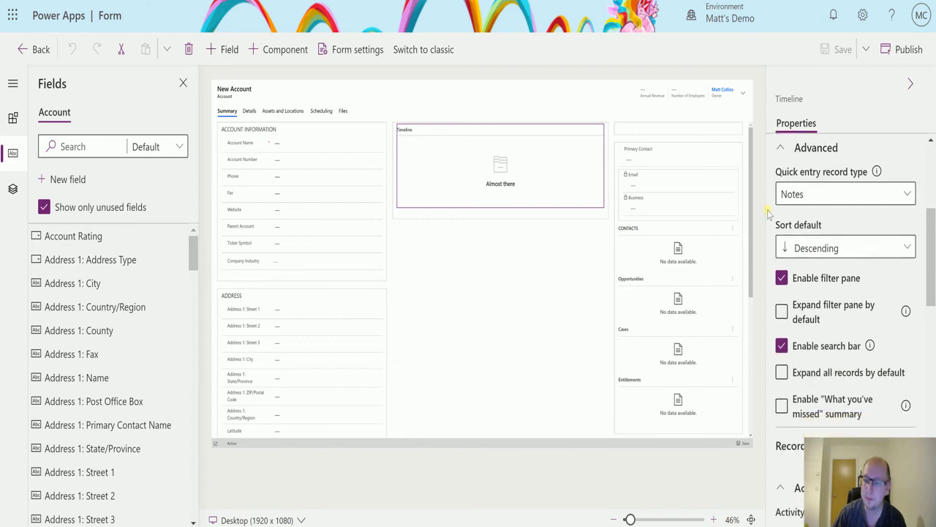
left_click(890, 196)
left_click(901, 193)
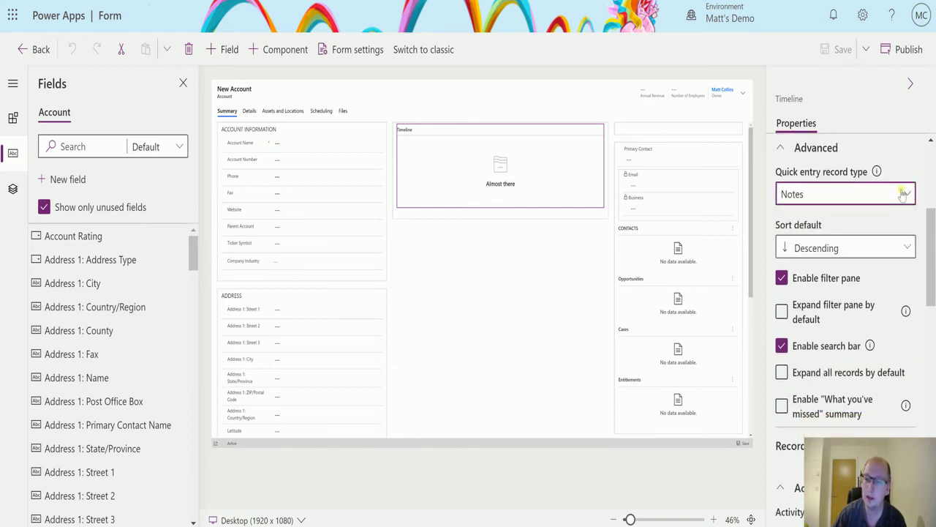
left_click(902, 192)
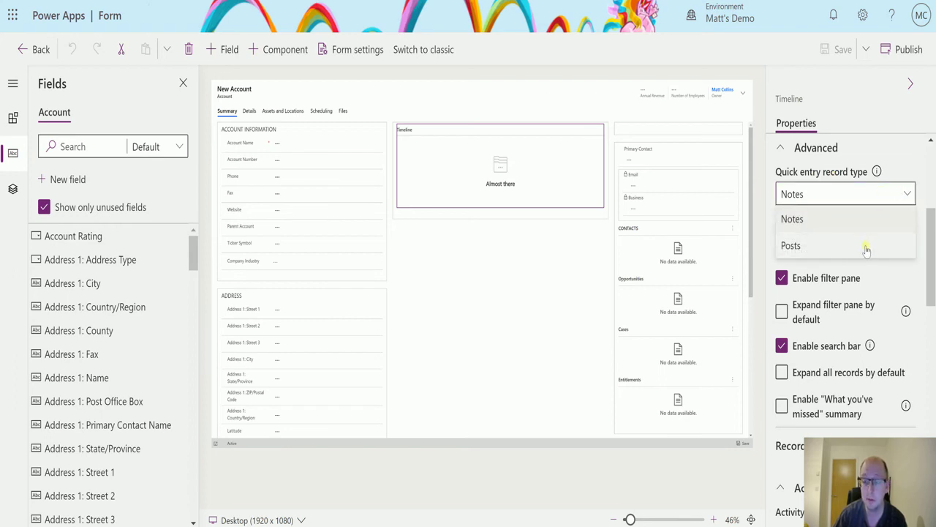
left_click(894, 159)
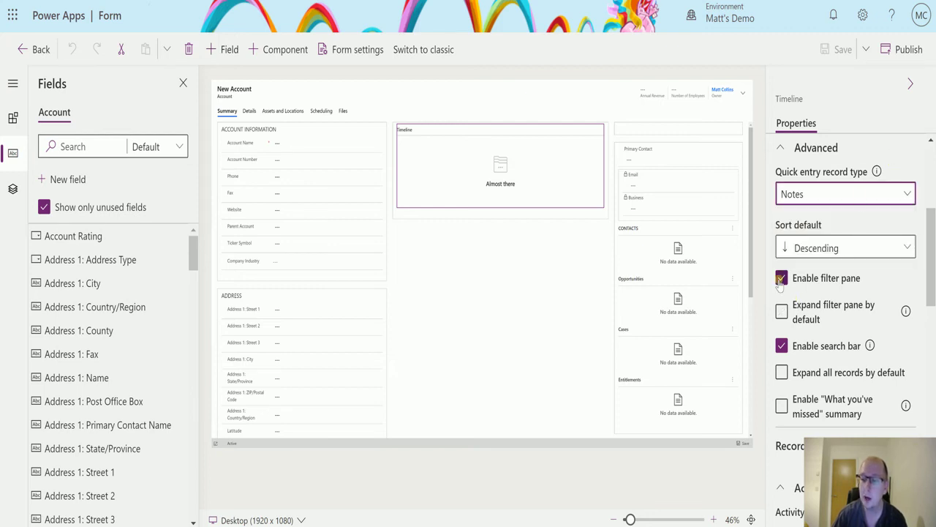